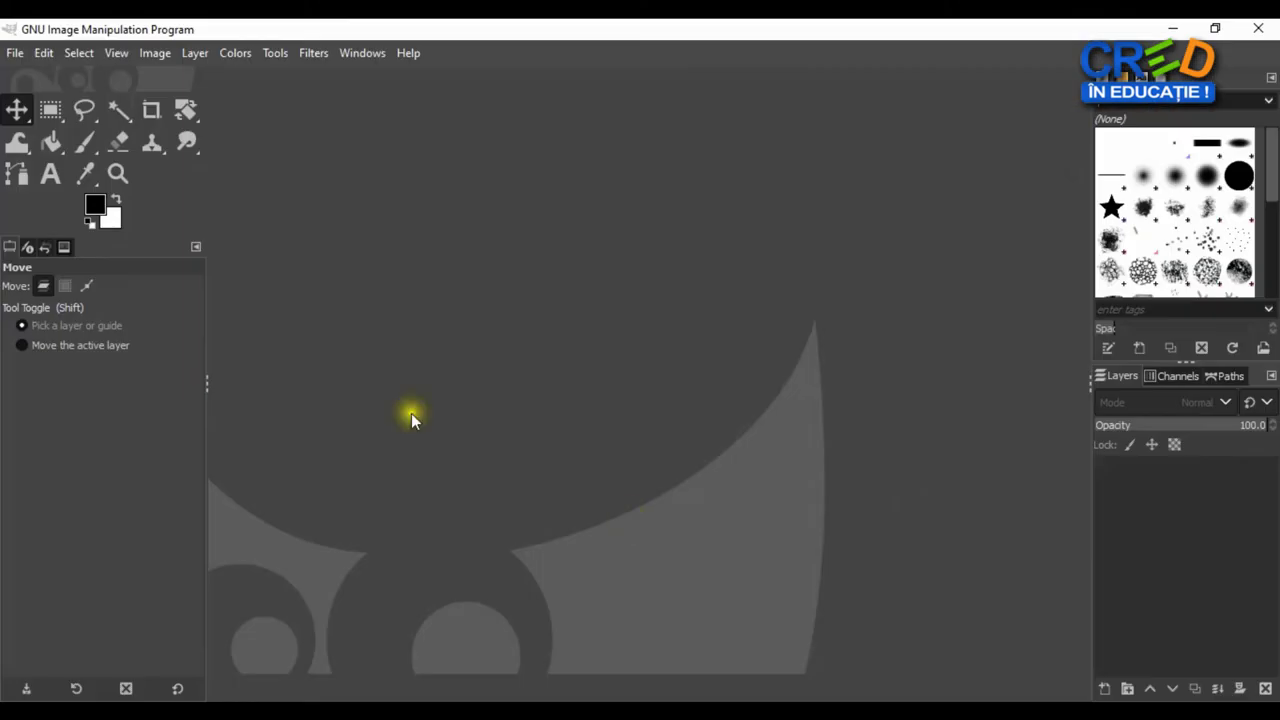
# Start a new image from the File menu and move its settings dialog into view
pyautogui.click(15, 53)
pyautogui.click(30, 78)
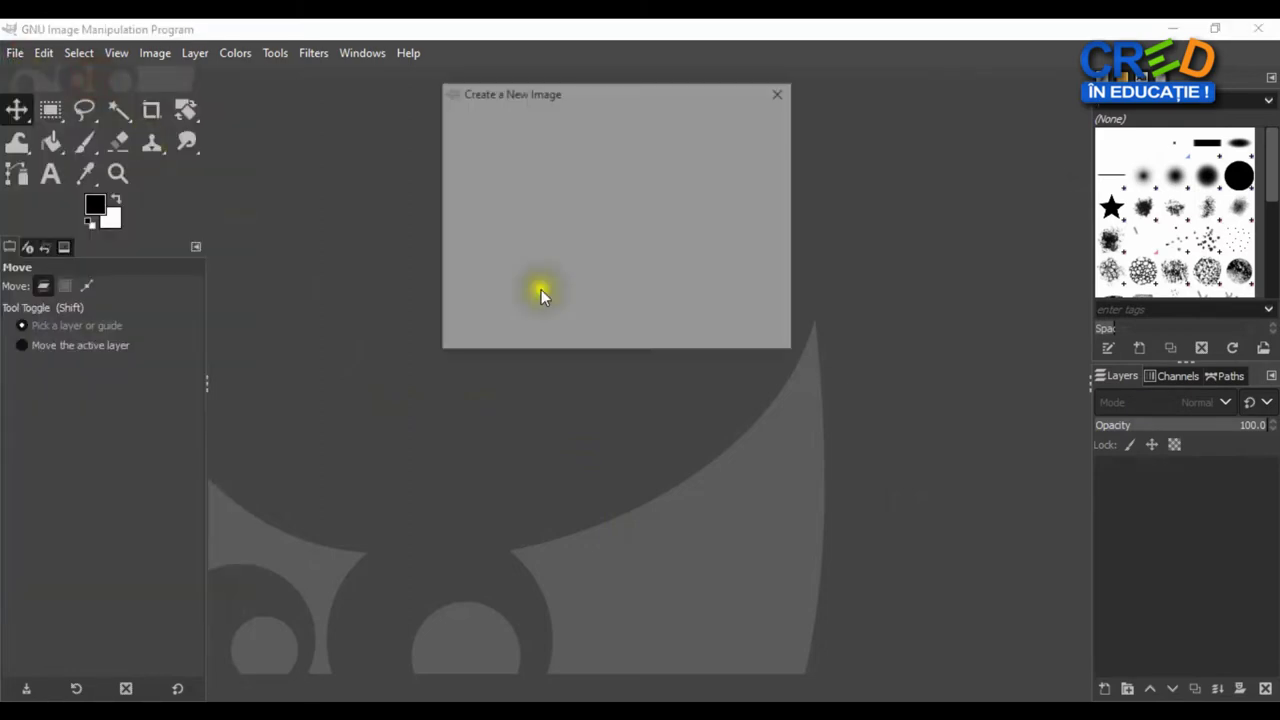
pyautogui.moveTo(648, 94); pyautogui.dragTo(655, 174)
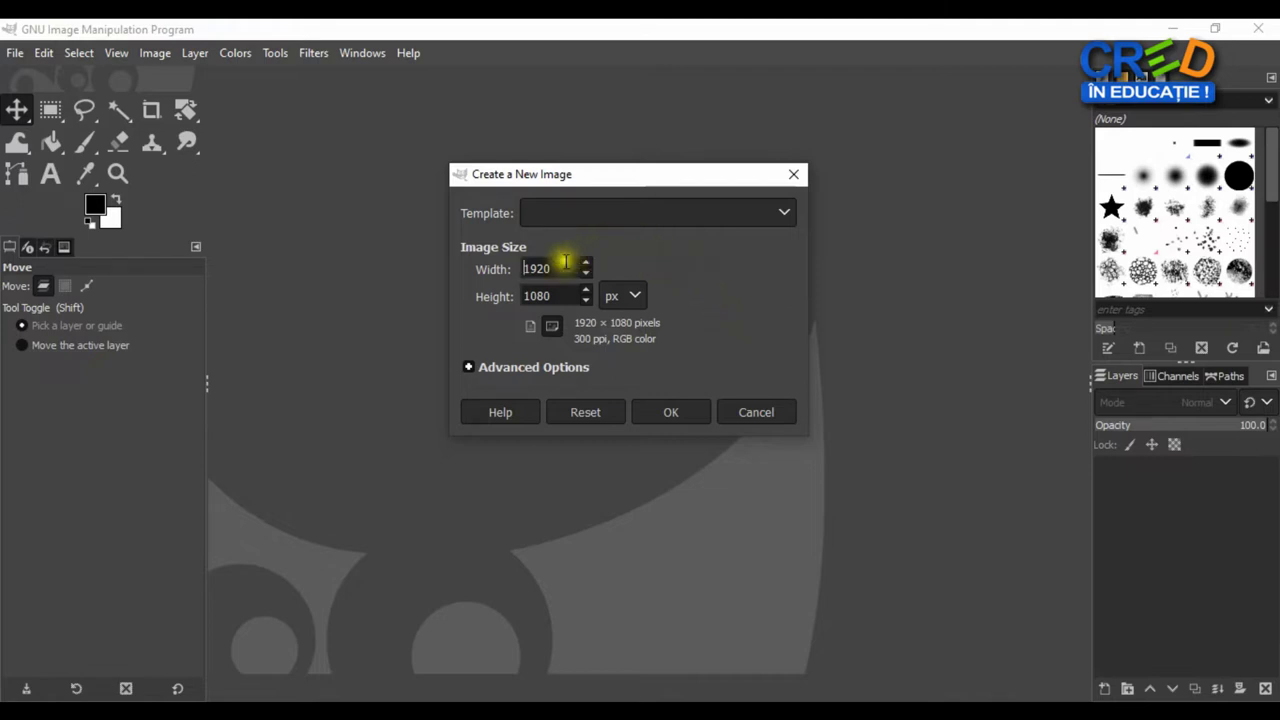
# Keep the size at 1920 × 1080 pixels and expand Advanced Options
pyautogui.click(567, 296)
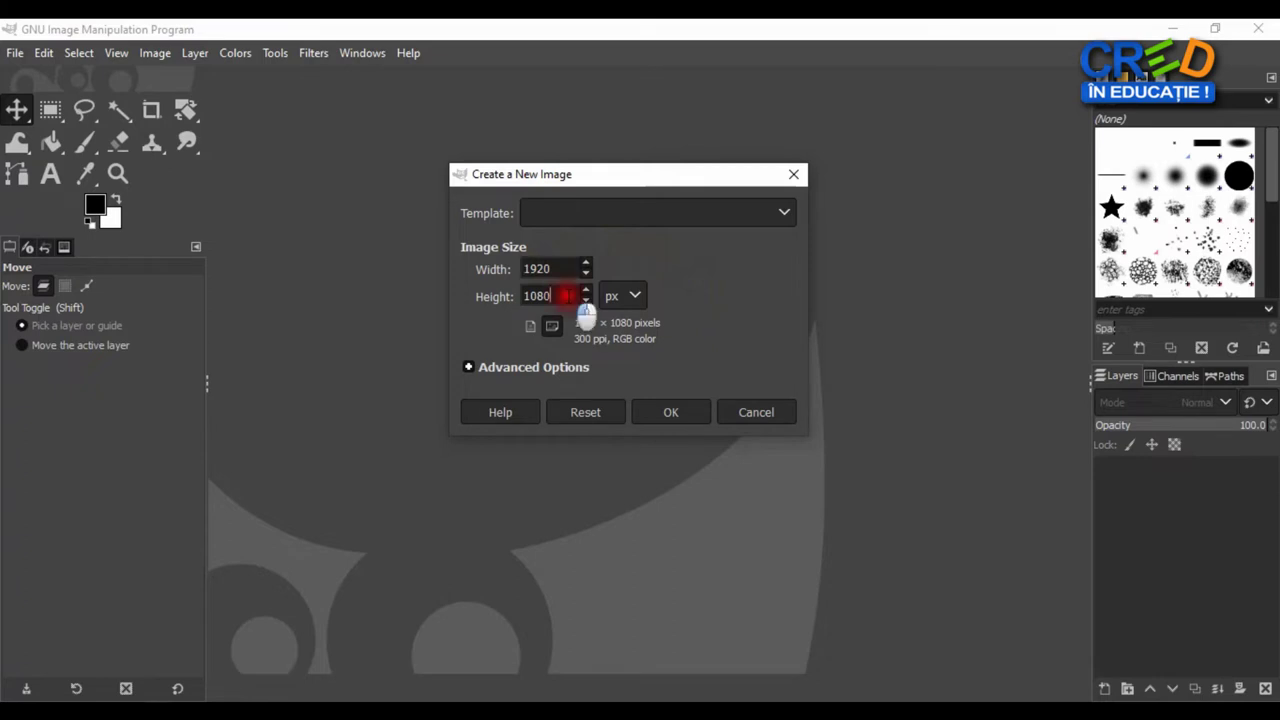
pyautogui.click(636, 299)
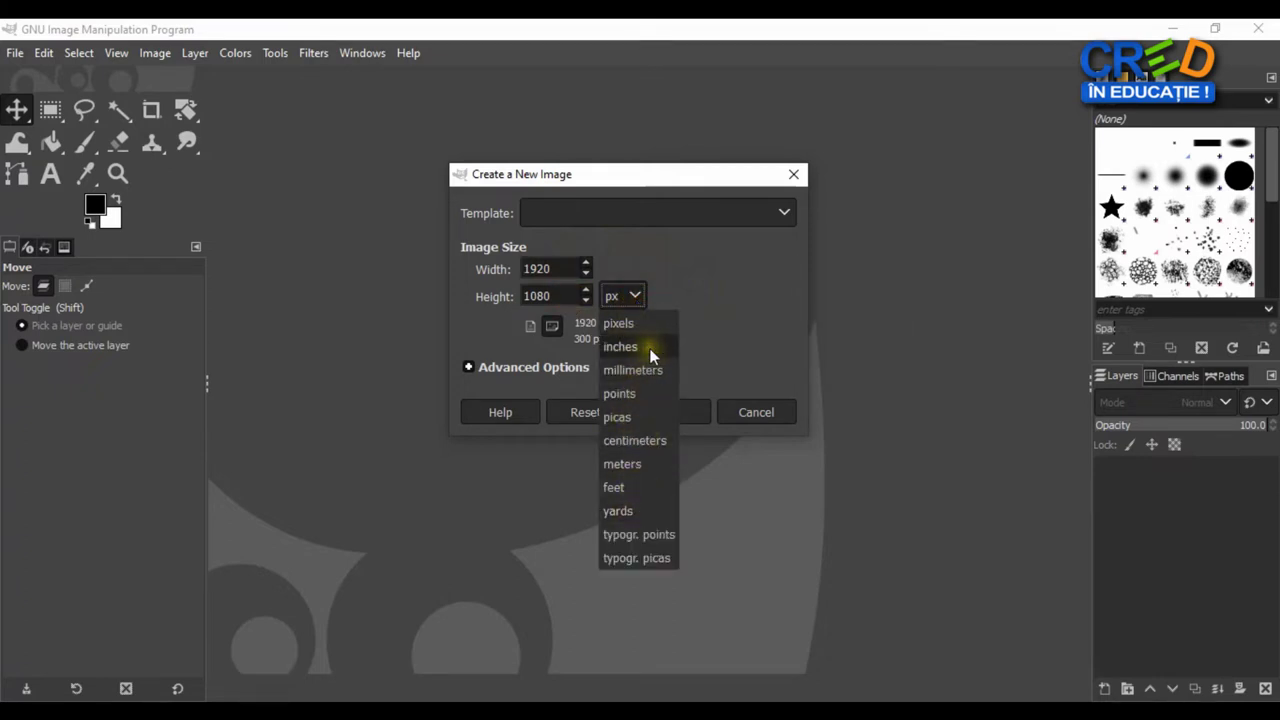
pyautogui.click(711, 278)
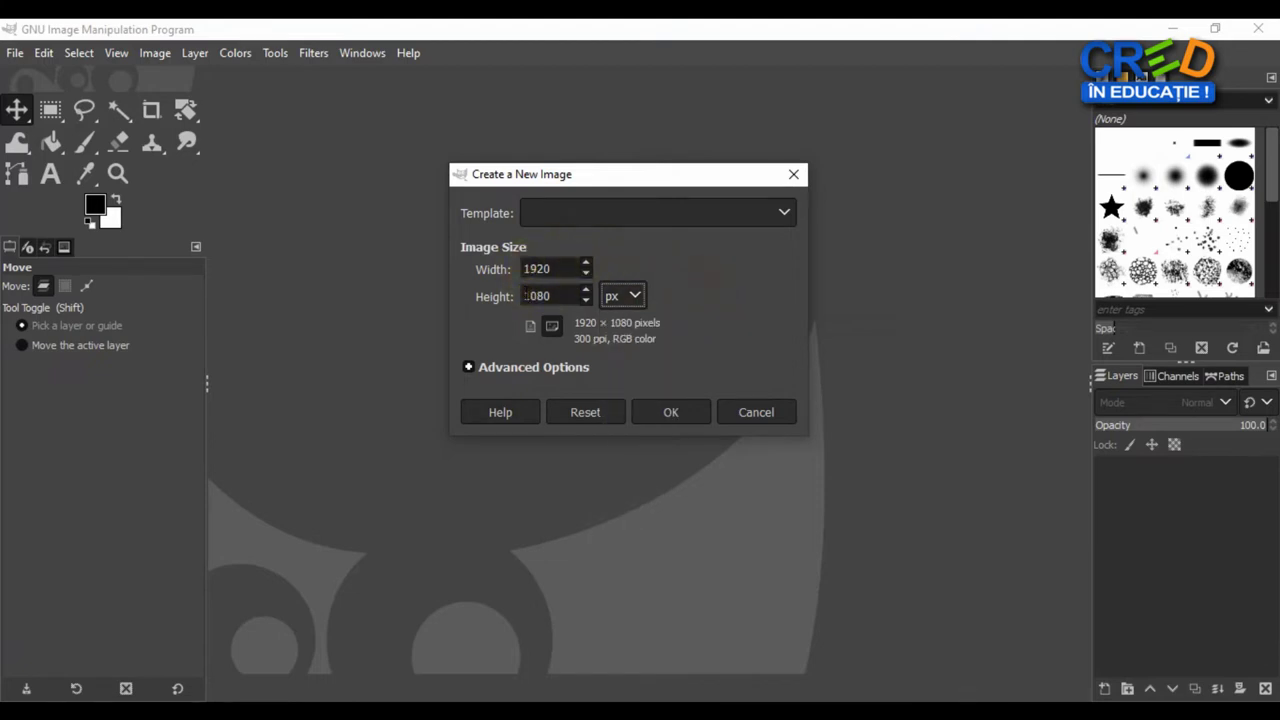
pyautogui.click(516, 368)
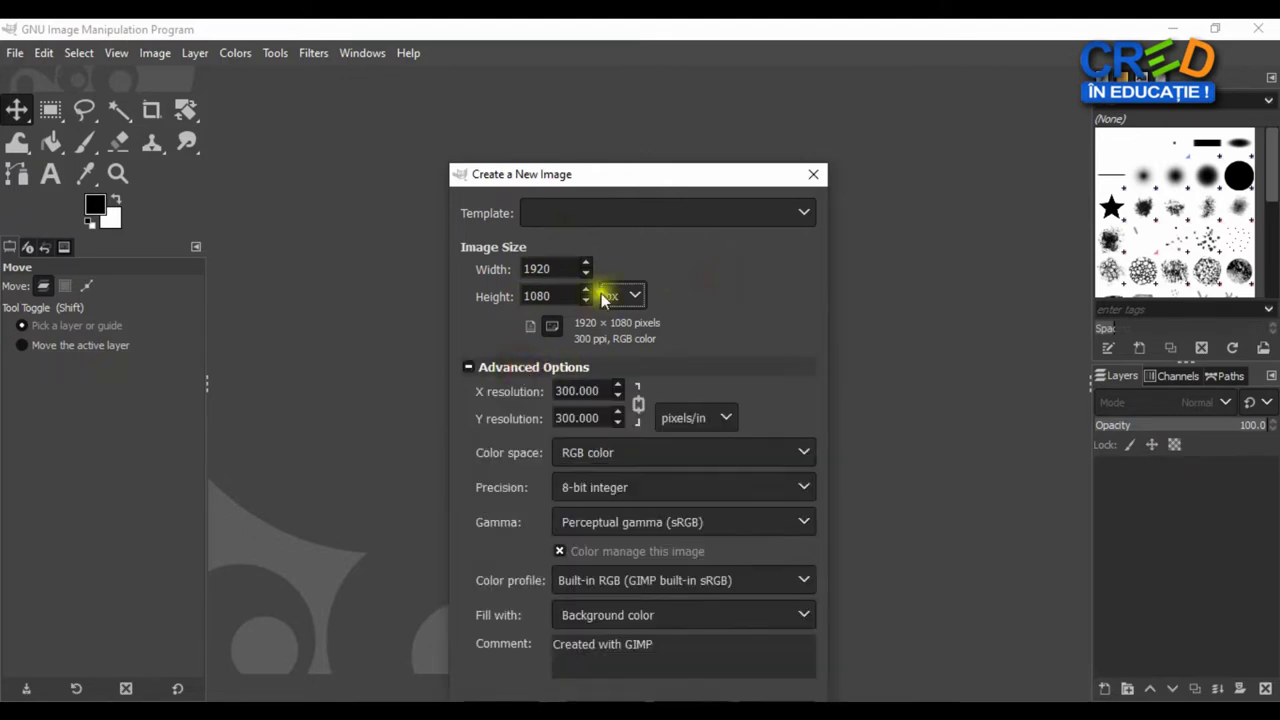
pyautogui.moveTo(653, 178); pyautogui.dragTo(699, 80)
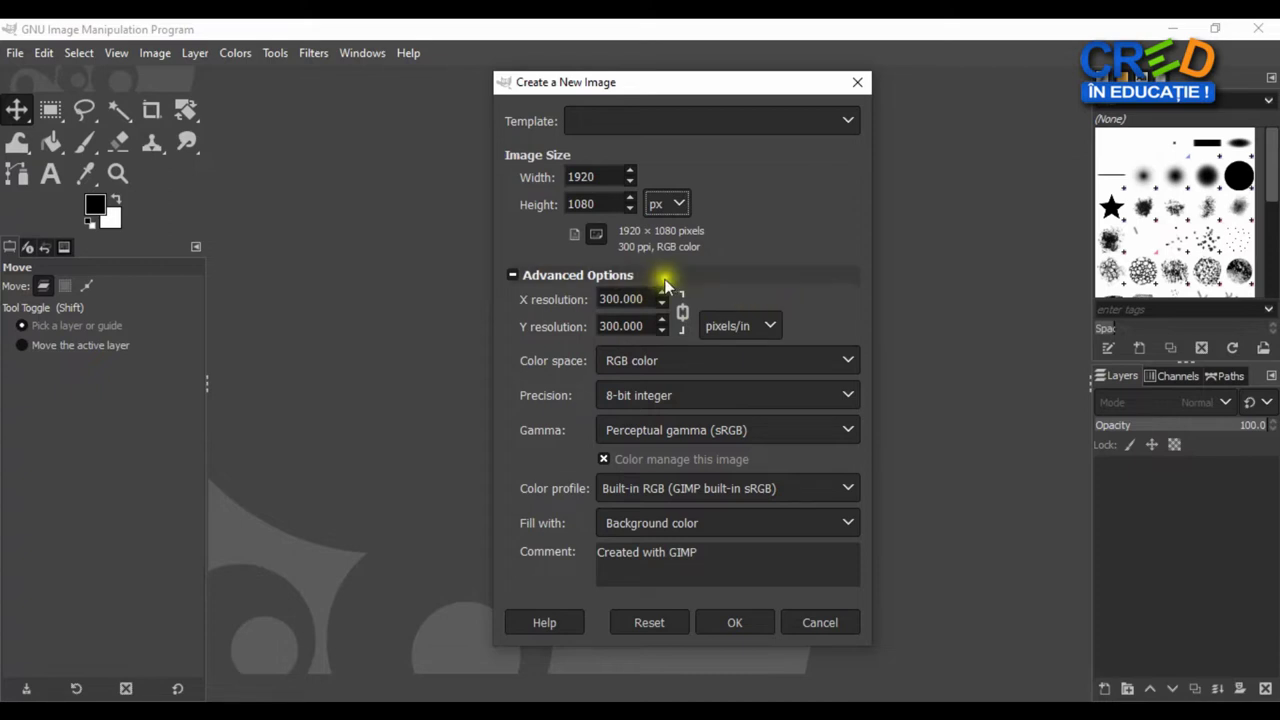
pyautogui.click(625, 299)
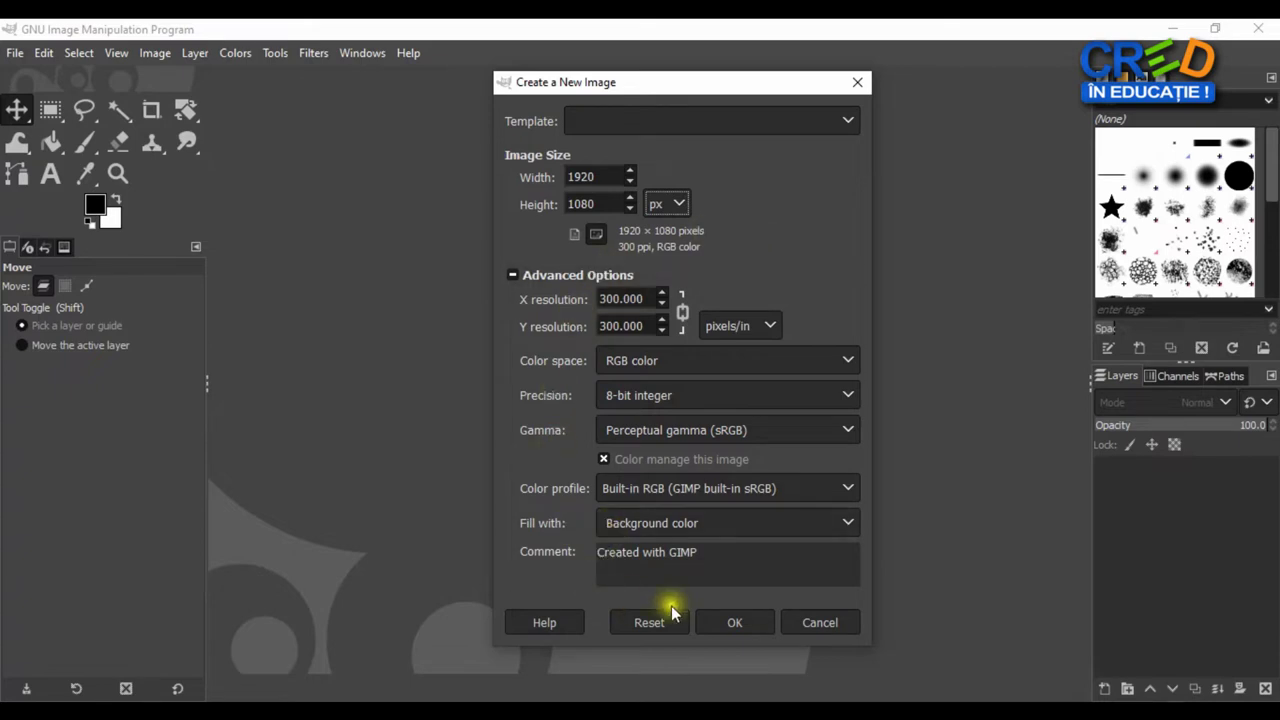
# Create the white 1920 × 1080 canvas, then Alt+Tab to the afis folder window
pyautogui.click(737, 623)
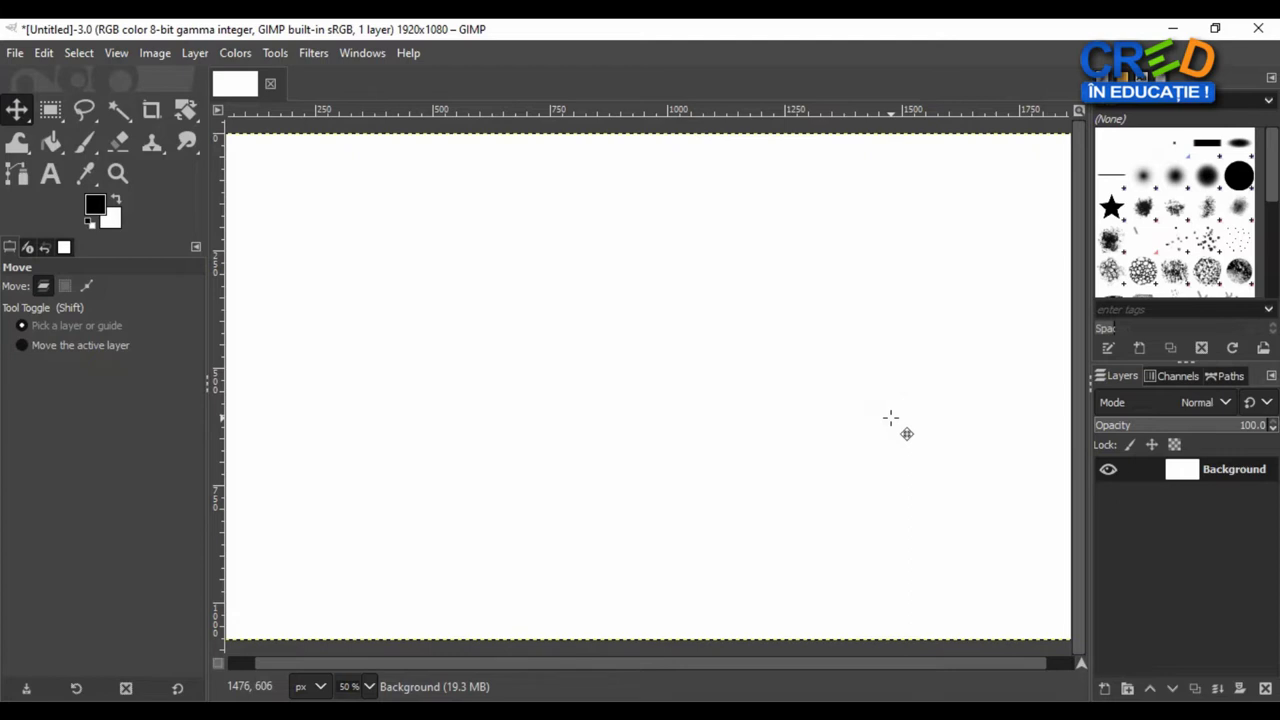
pyautogui.click(873, 431)
pyautogui.click(866, 435)
pyautogui.click(842, 452)
pyautogui.hotkey('alt', 'Tab')
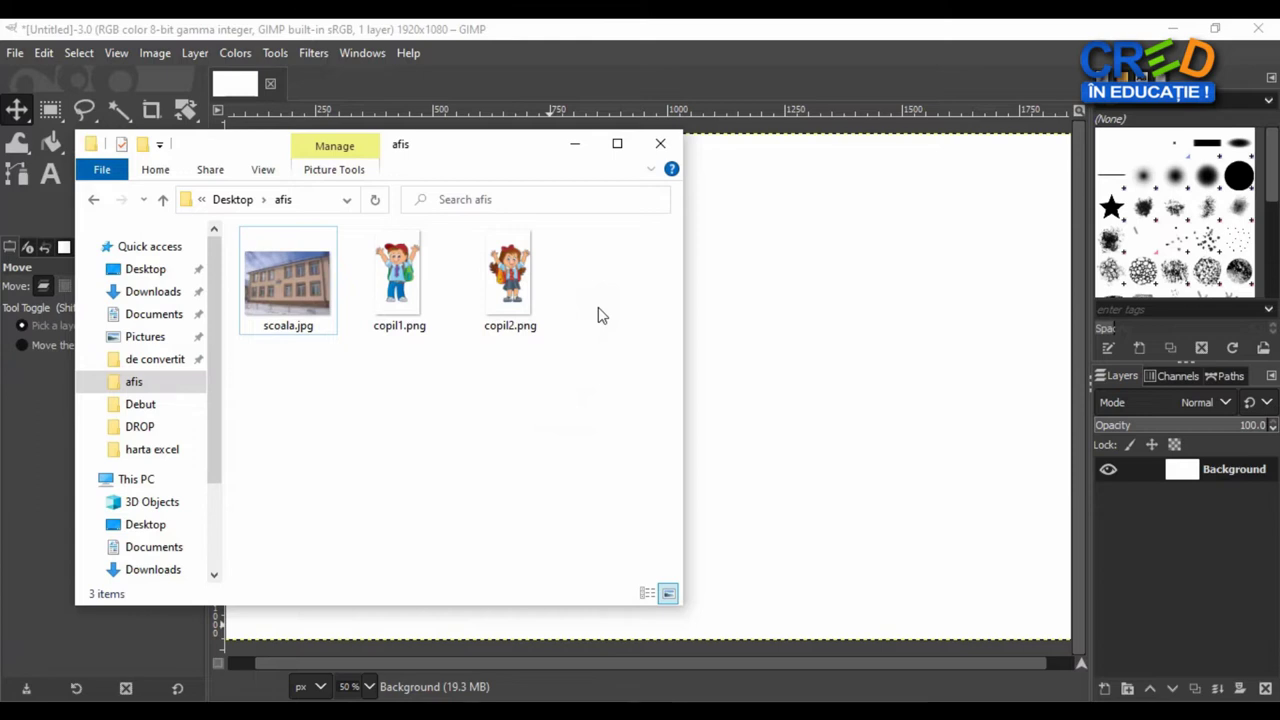
# Drag scoala.jpg, copil1.png and copil2.png onto the GIMP canvas, then minimize the folder
pyautogui.moveTo(608, 226)
pyautogui.mouseDown()
pyautogui.moveTo(545, 268)
pyautogui.moveTo(266, 357)
pyautogui.mouseUp()
pyautogui.moveTo(349, 309)
pyautogui.mouseDown()
pyautogui.moveTo(773, 352)
pyautogui.moveTo(854, 346)
pyautogui.mouseUp()
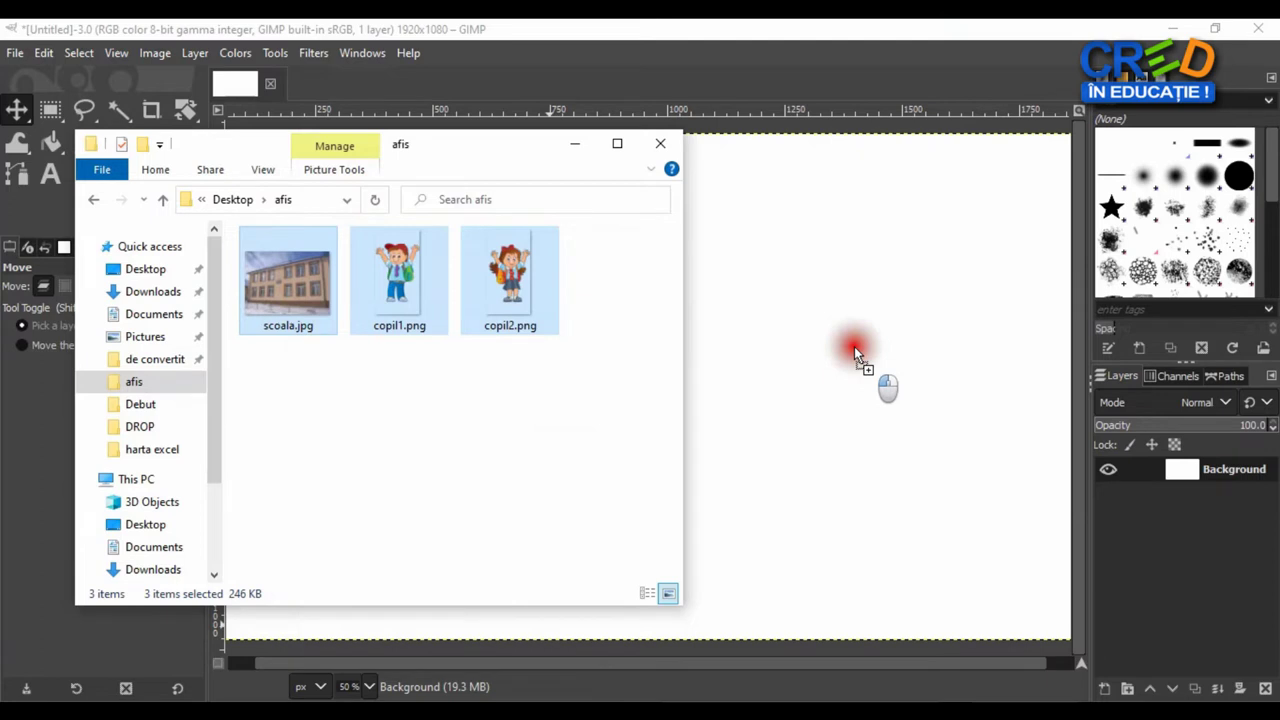
pyautogui.click(567, 150)
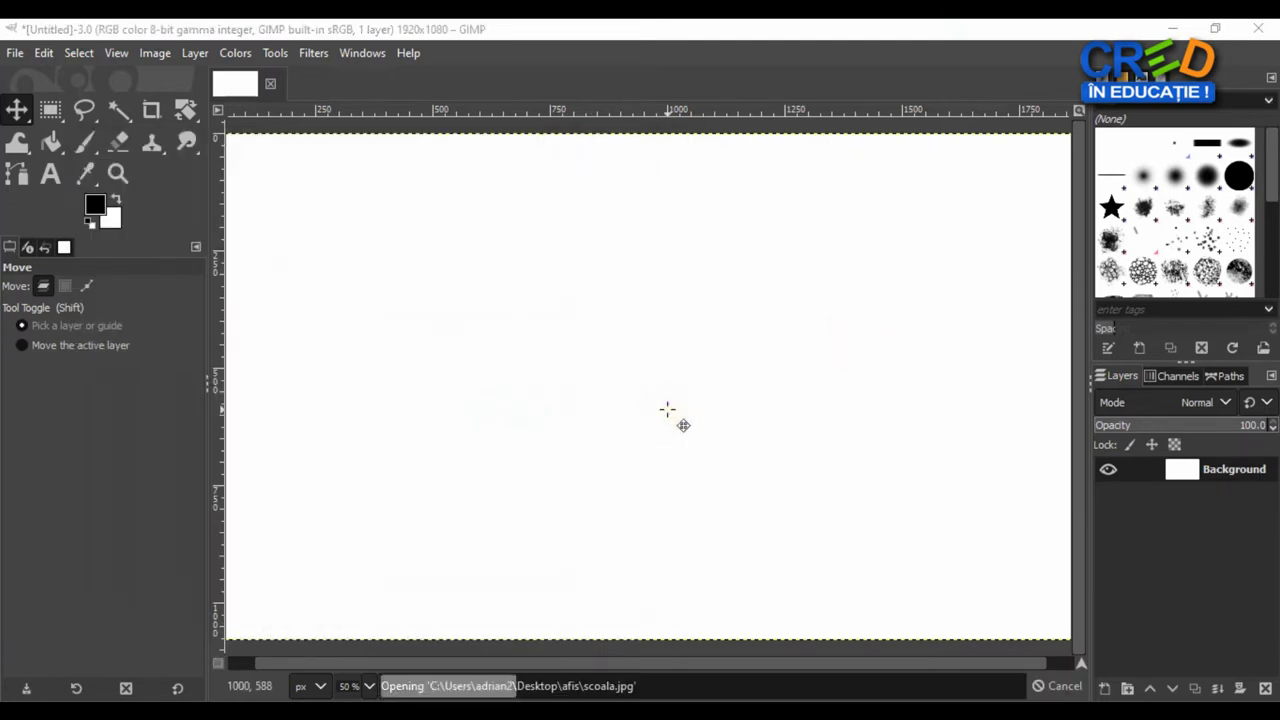
# Convert scoala.jpg to GIMP's built-in sRGB profile so all three images load as layers
pyautogui.moveTo(348, 160); pyautogui.dragTo(677, 231)
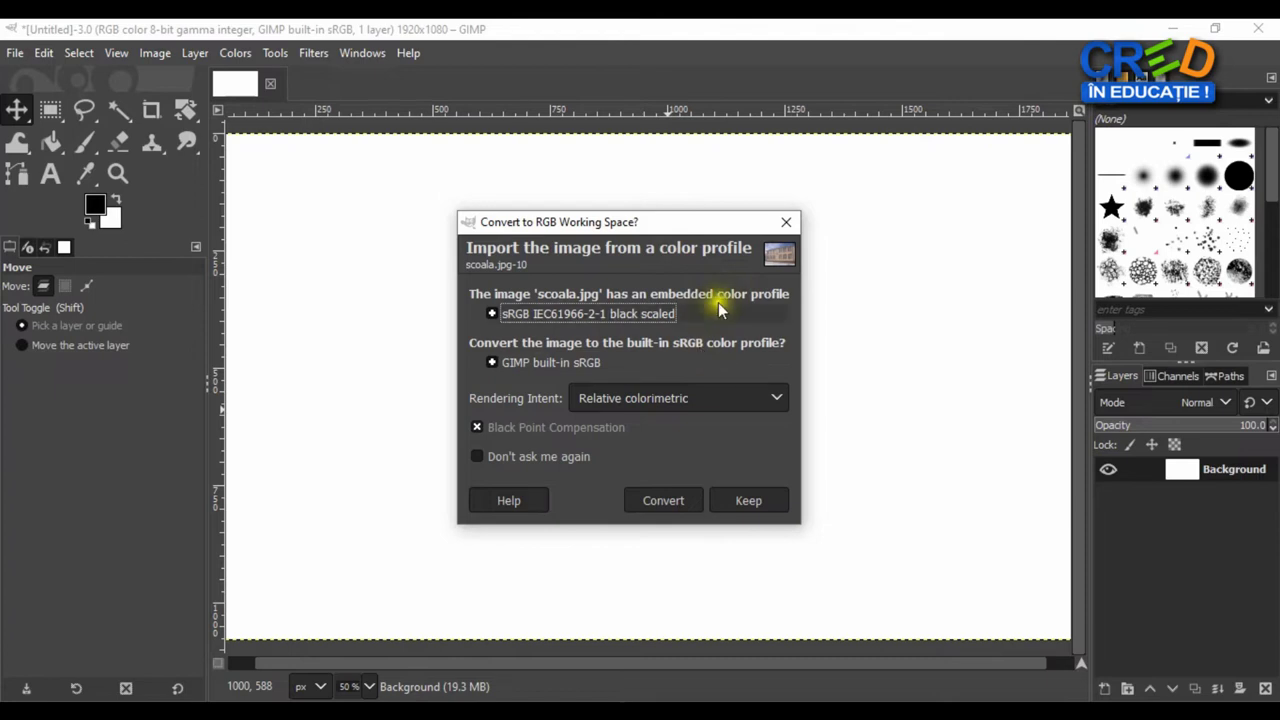
pyautogui.moveTo(703, 222); pyautogui.dragTo(725, 201)
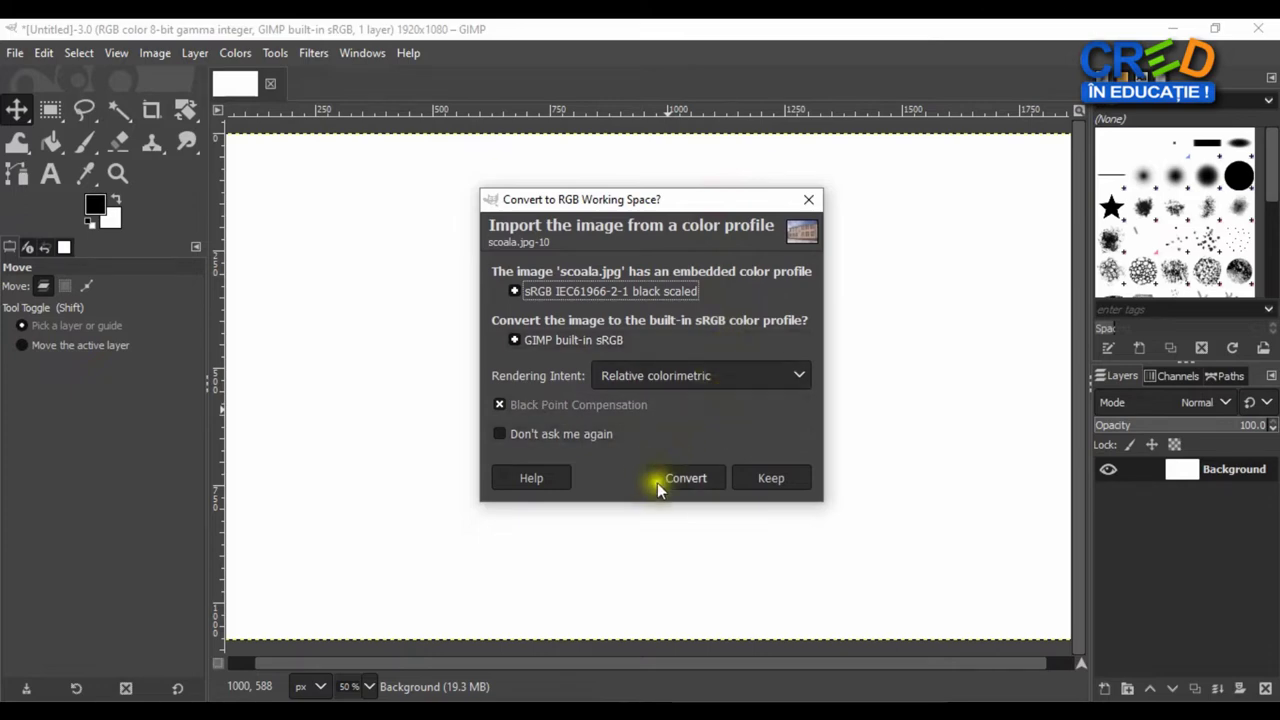
pyautogui.click(689, 479)
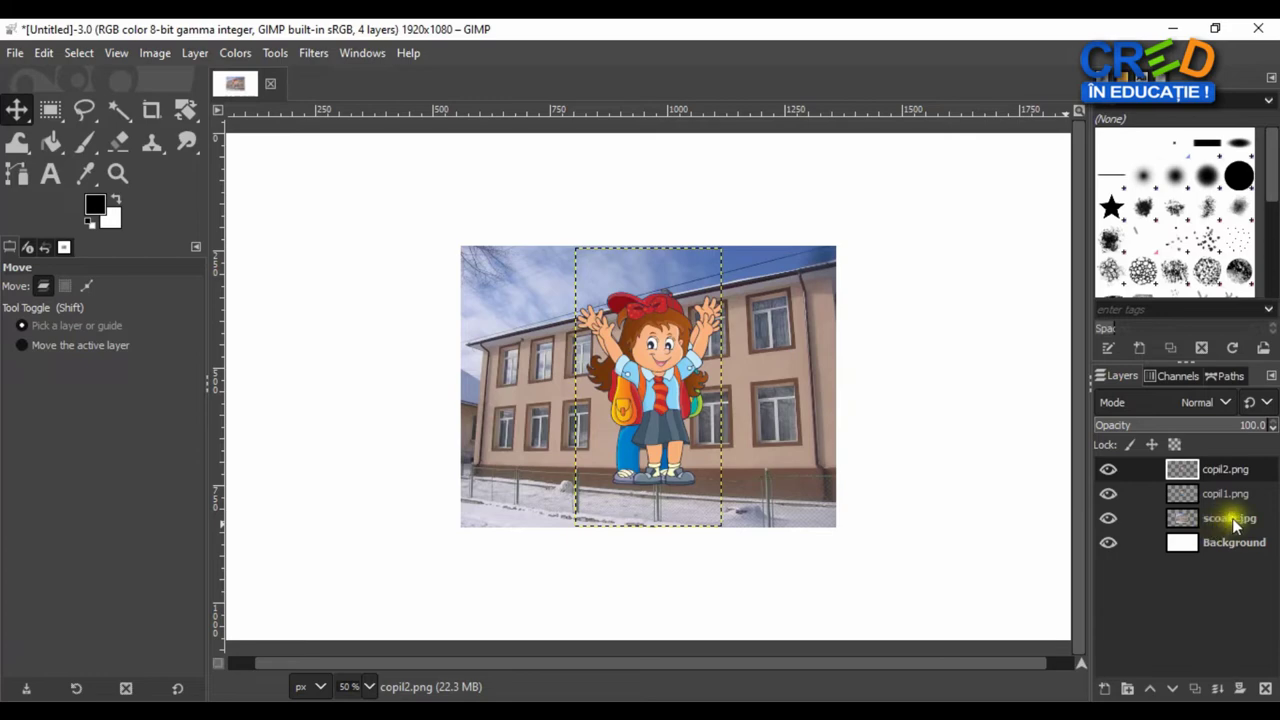
pyautogui.click(1236, 520)
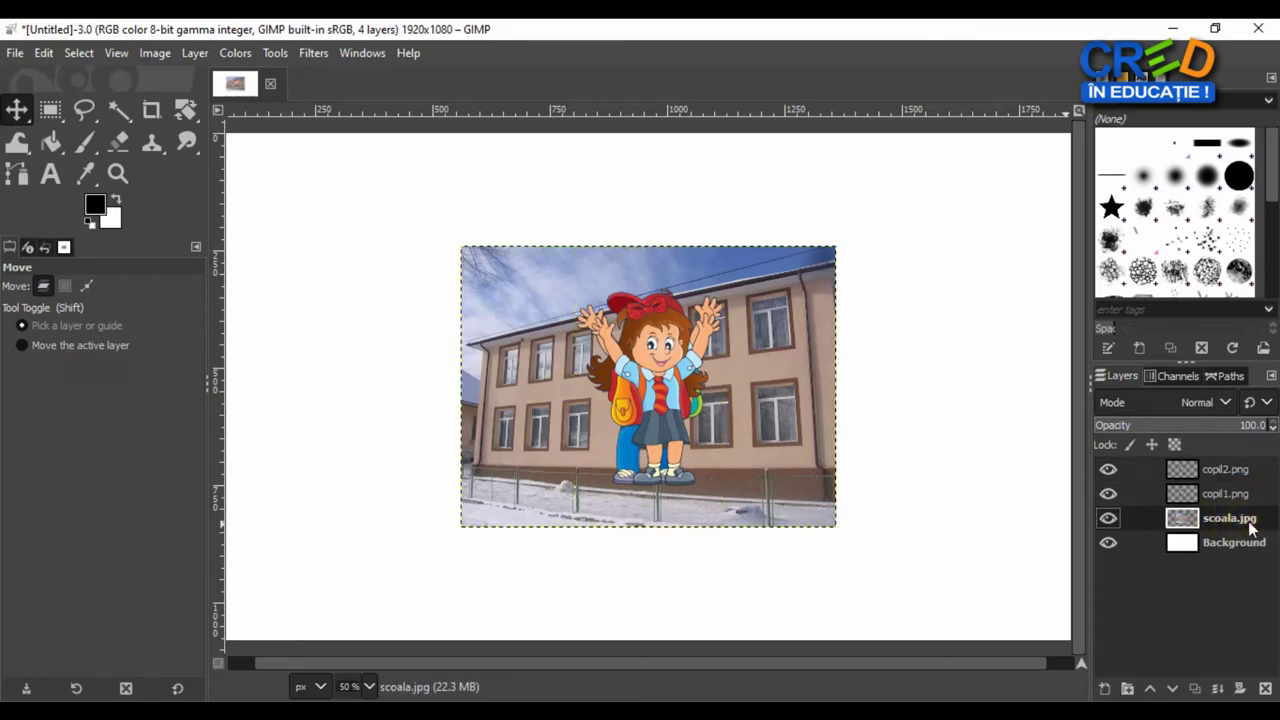
pyautogui.moveTo(1250, 527); pyautogui.dragTo(1238, 470)
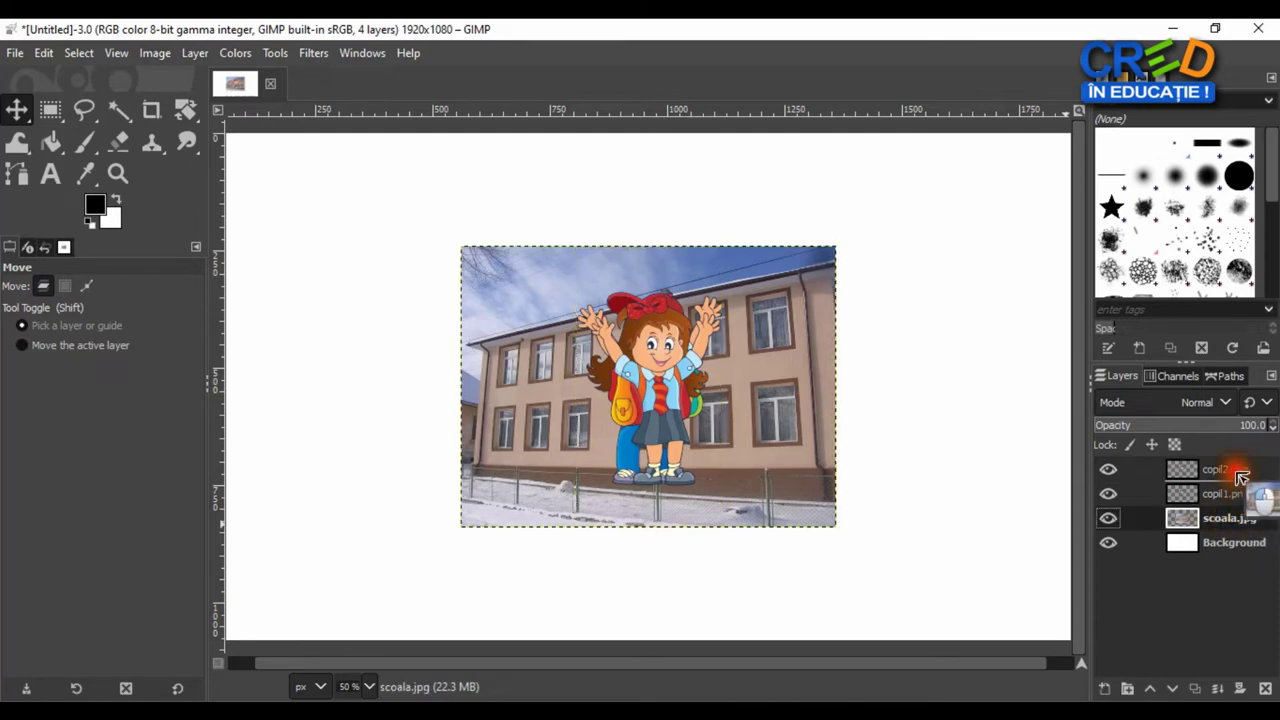
pyautogui.moveTo(1238, 470); pyautogui.dragTo(1238, 470)
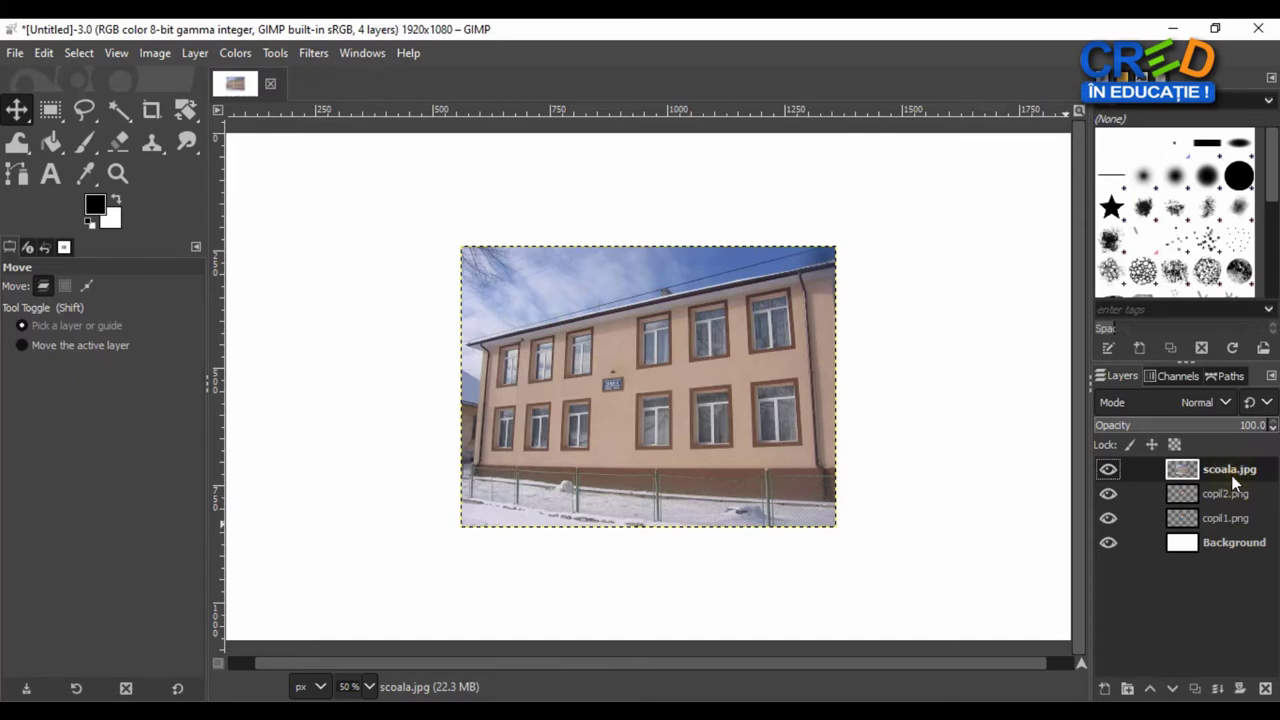
pyautogui.click(1231, 475)
pyautogui.moveTo(1231, 475); pyautogui.dragTo(1238, 529)
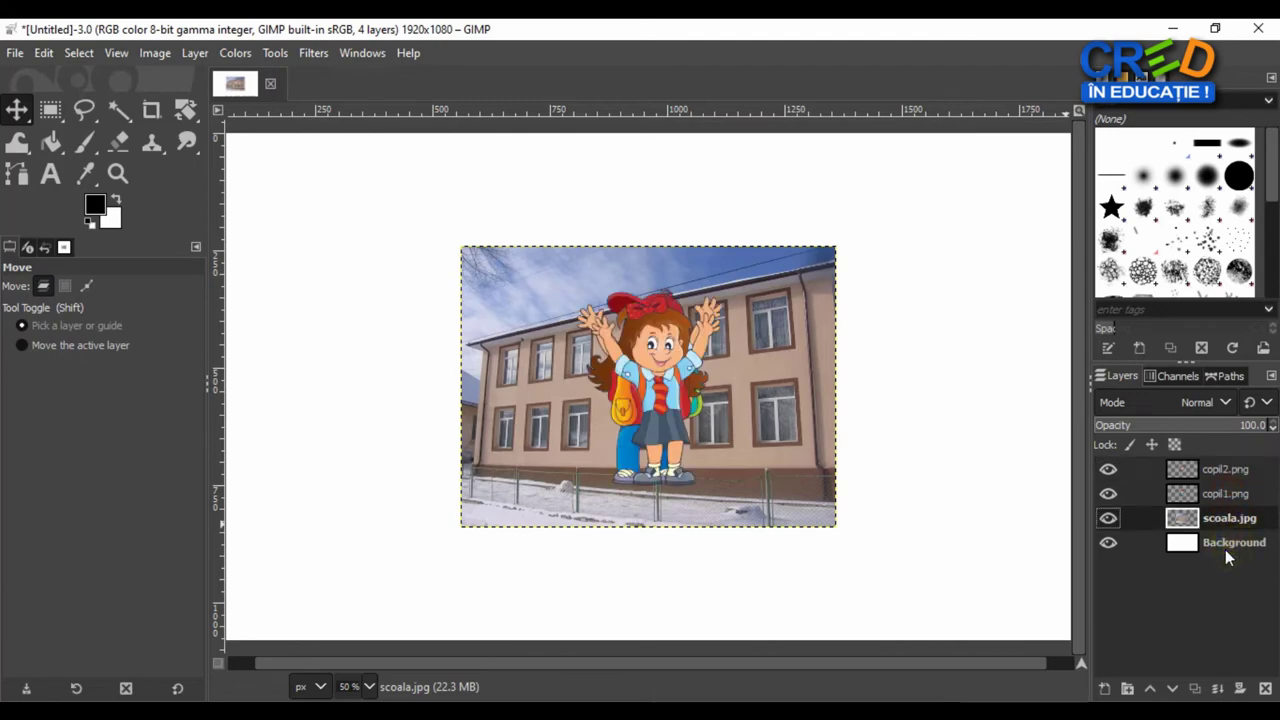
pyautogui.click(1108, 519)
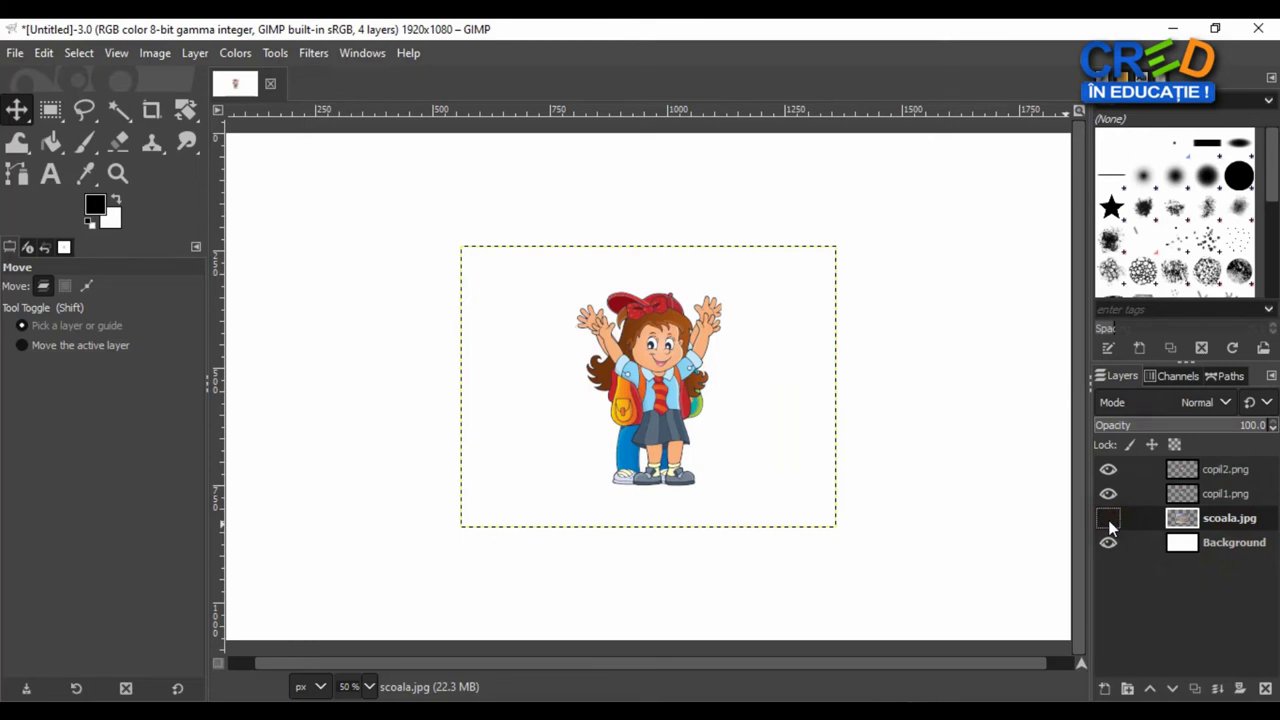
pyautogui.click(1108, 519)
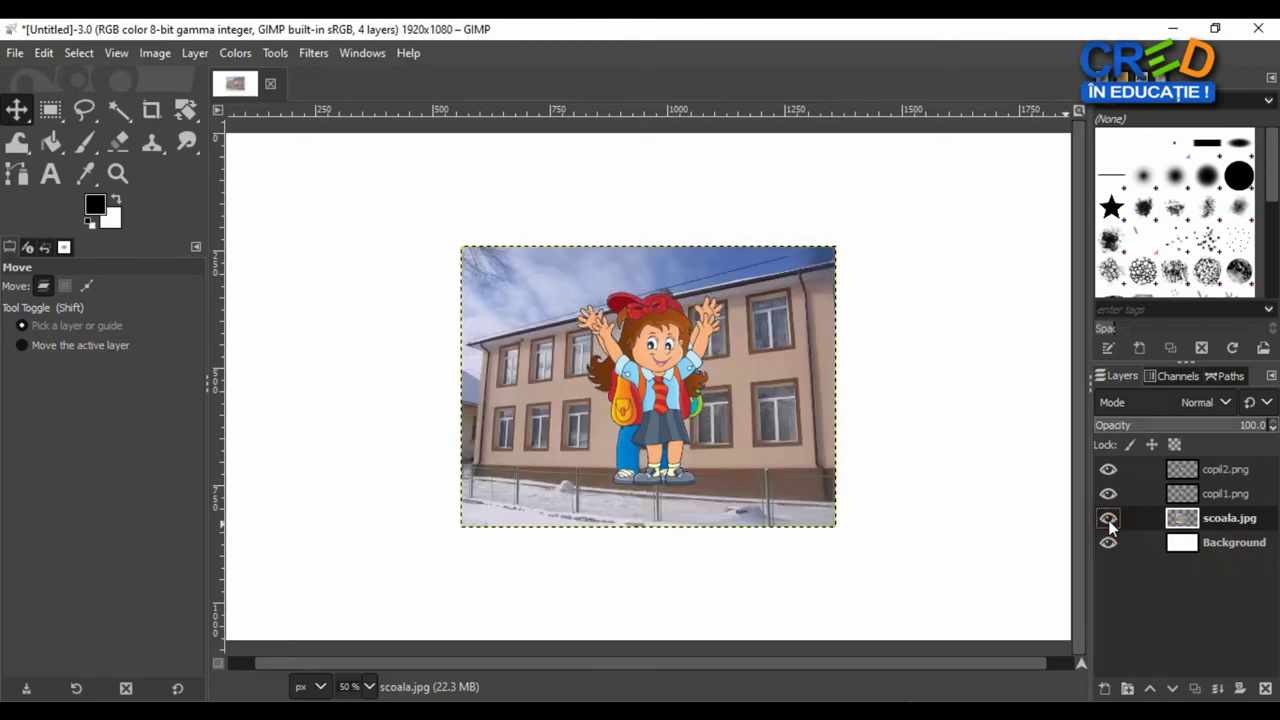
pyautogui.click(1108, 493)
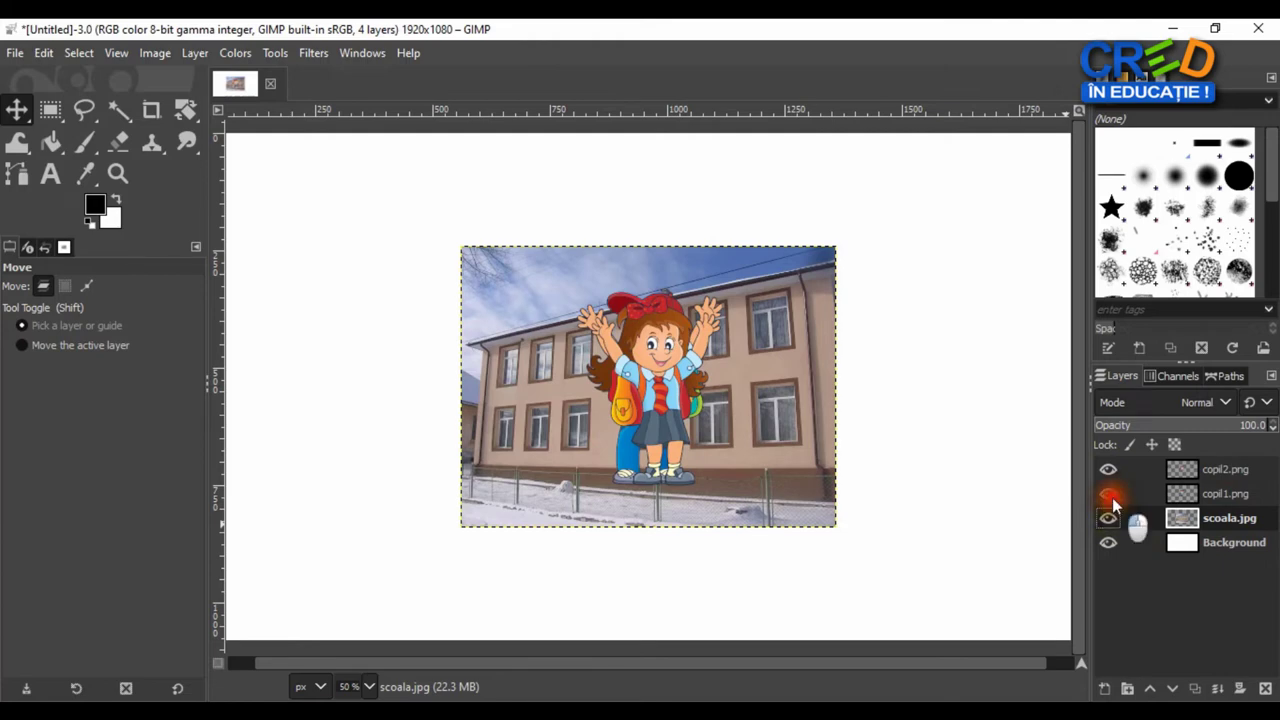
pyautogui.click(1108, 469)
pyautogui.click(1108, 493)
pyautogui.click(1108, 493)
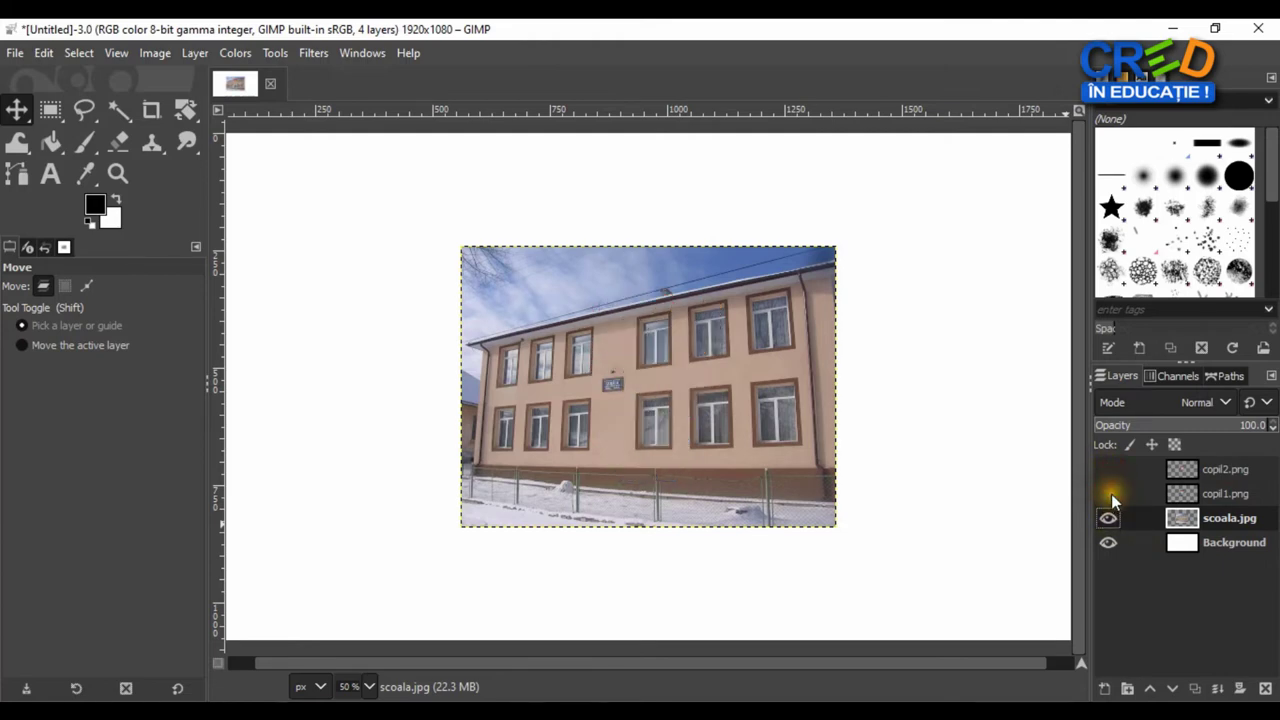
pyautogui.click(1108, 493)
pyautogui.click(1108, 469)
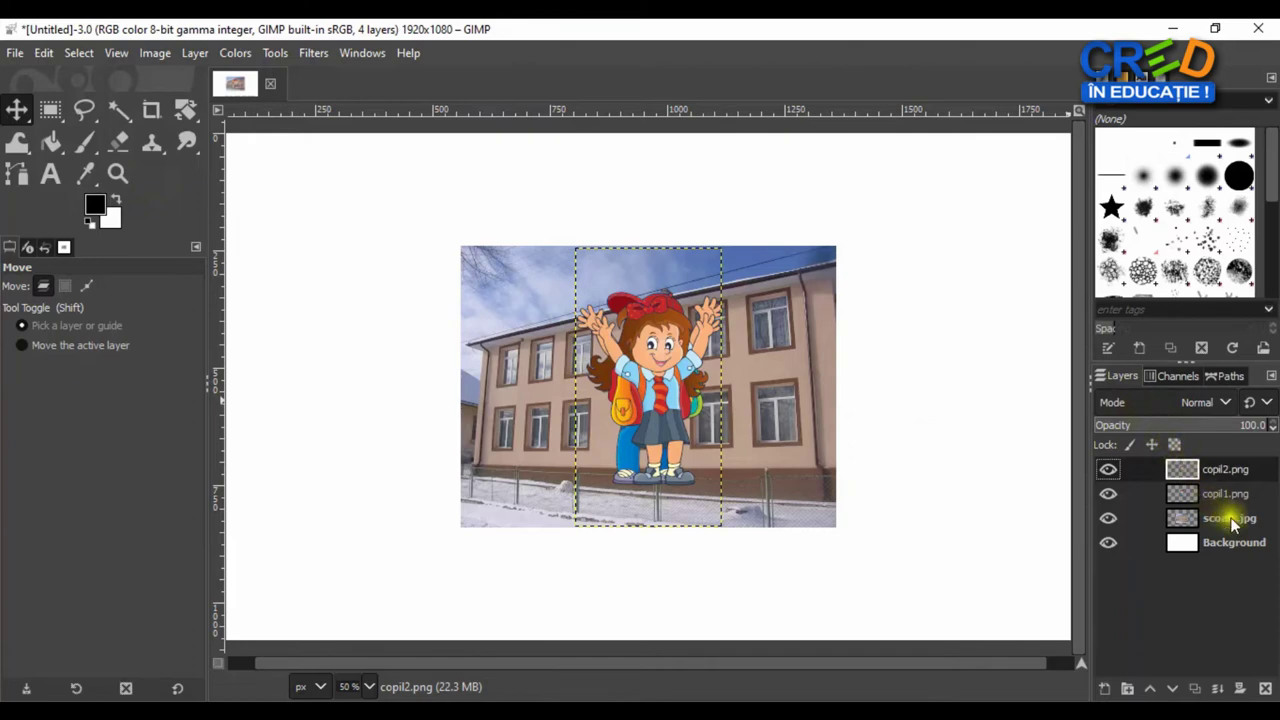
# Select the scoala.jpg layer and drag the school photo to the canvas's top-left corner
pyautogui.click(1268, 520)
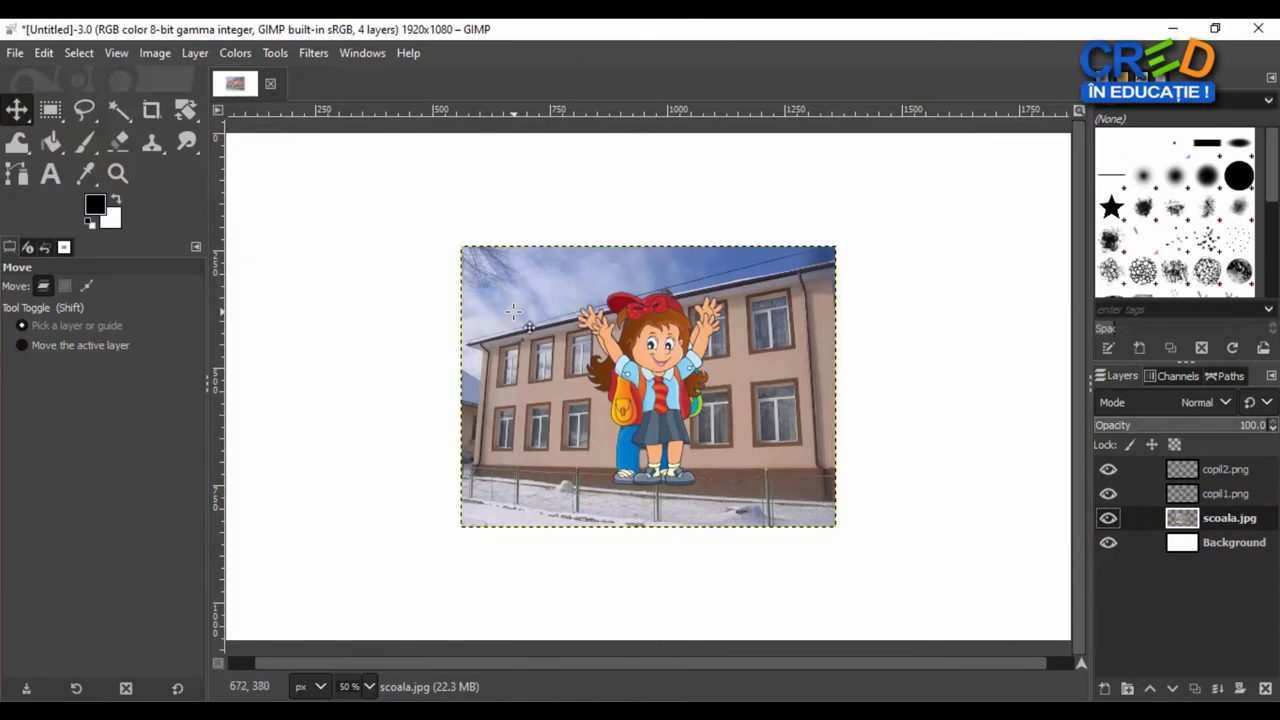
pyautogui.moveTo(513, 312); pyautogui.dragTo(278, 196)
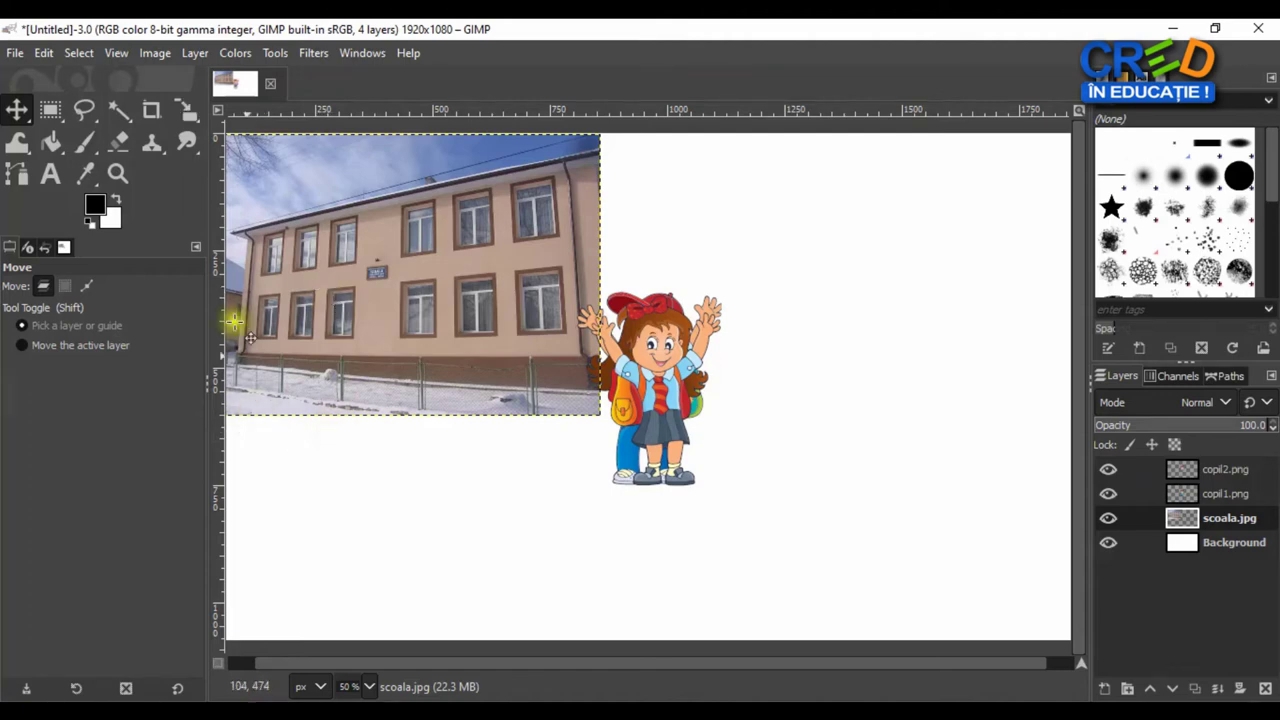
pyautogui.click(187, 112)
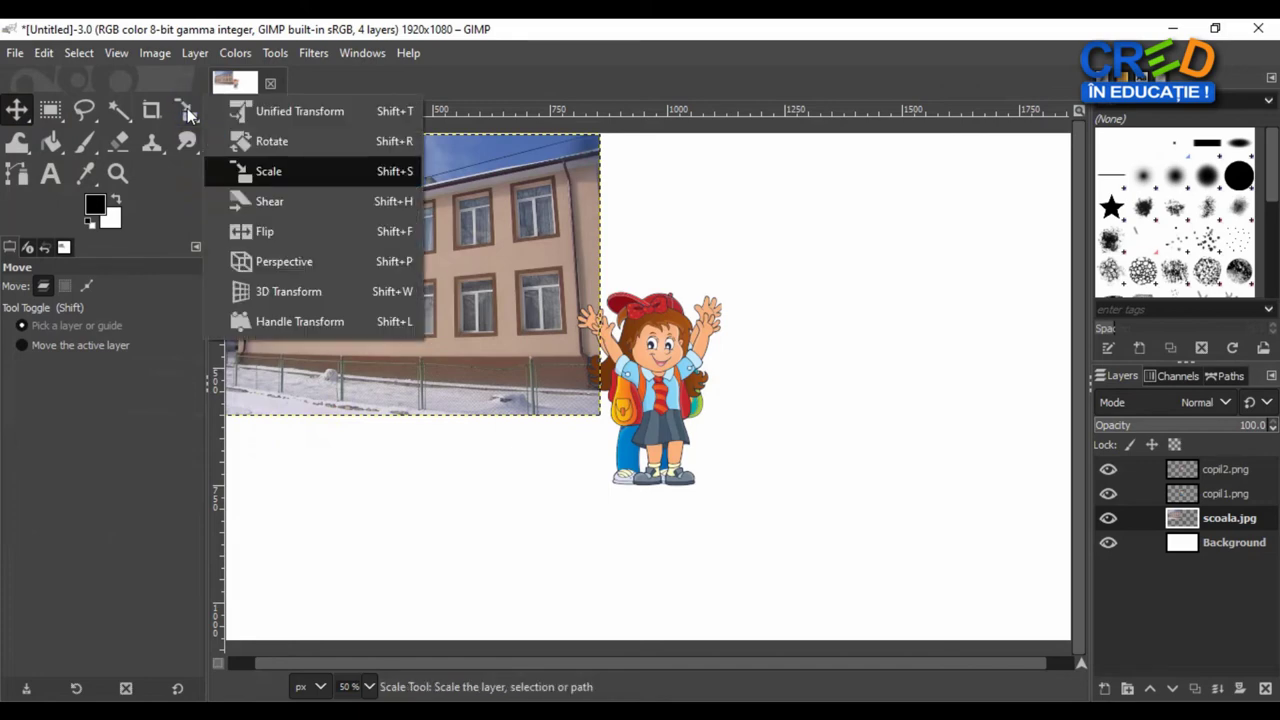
pyautogui.click(302, 174)
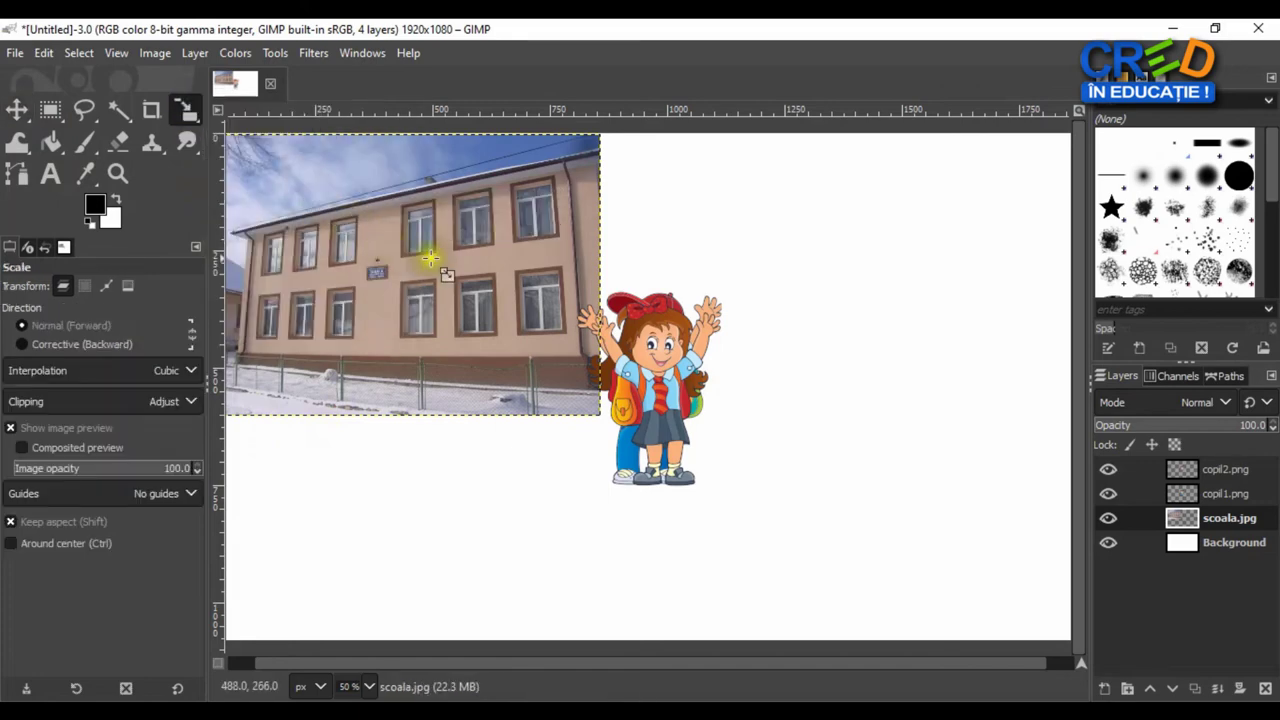
# Scale the school photo to about 1941×1408 and shift it right to cover the canvas
pyautogui.moveTo(410, 240)
pyautogui.mouseDown()
pyautogui.moveTo(286, 208)
pyautogui.moveTo(239, 178)
pyautogui.moveTo(466, 277)
pyautogui.moveTo(357, 223)
pyautogui.moveTo(420, 286)
pyautogui.moveTo(640, 395)
pyautogui.moveTo(723, 466)
pyautogui.moveTo(783, 560)
pyautogui.moveTo(782, 549)
pyautogui.mouseUp()
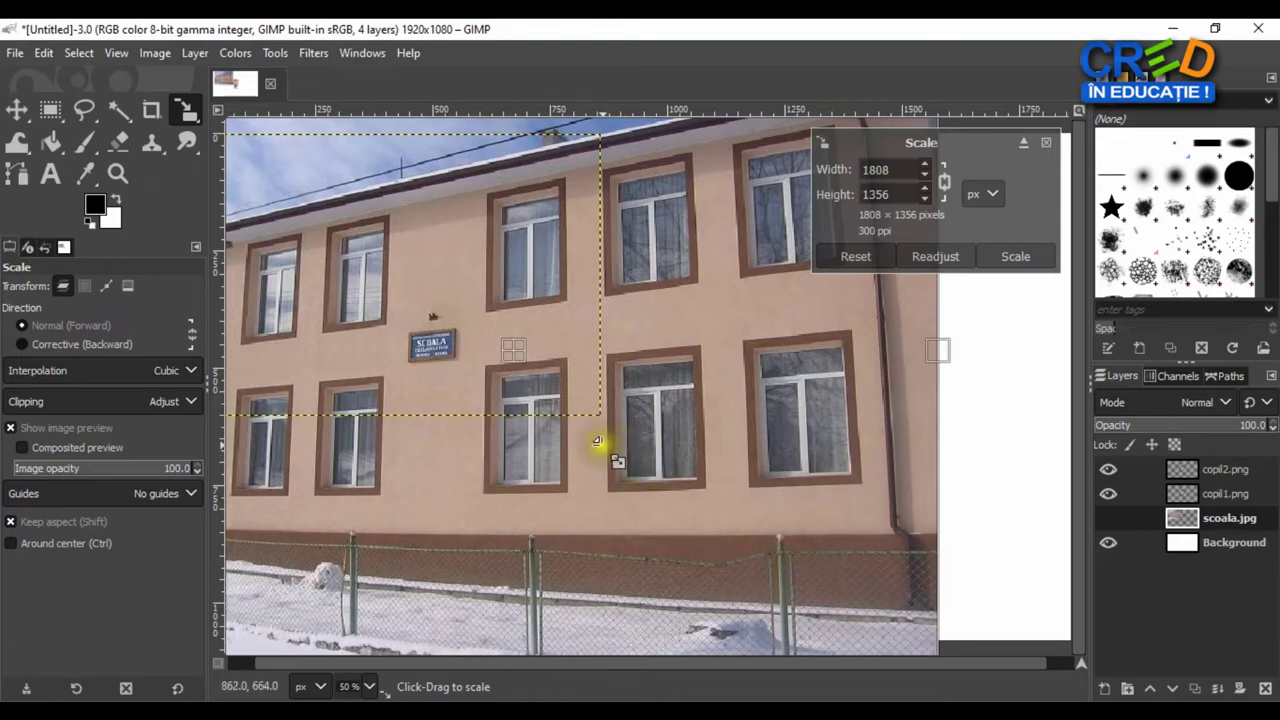
pyautogui.moveTo(567, 428); pyautogui.dragTo(674, 509)
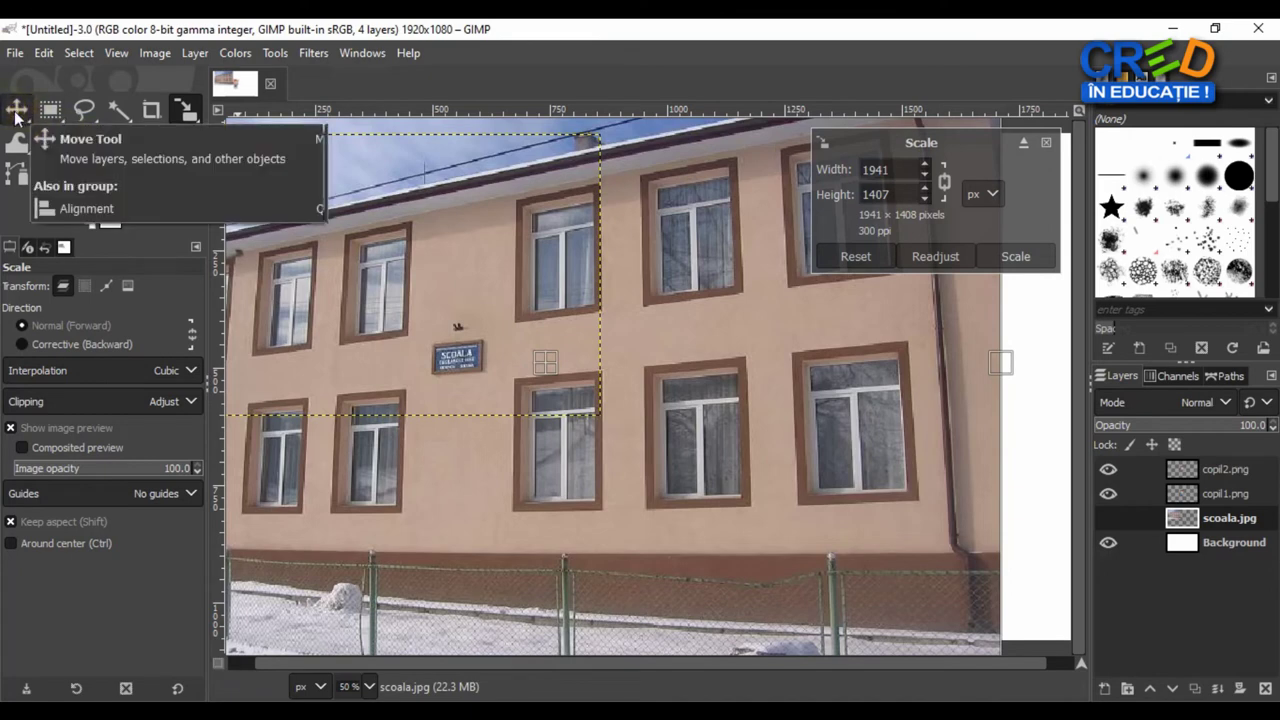
pyautogui.click(16, 112)
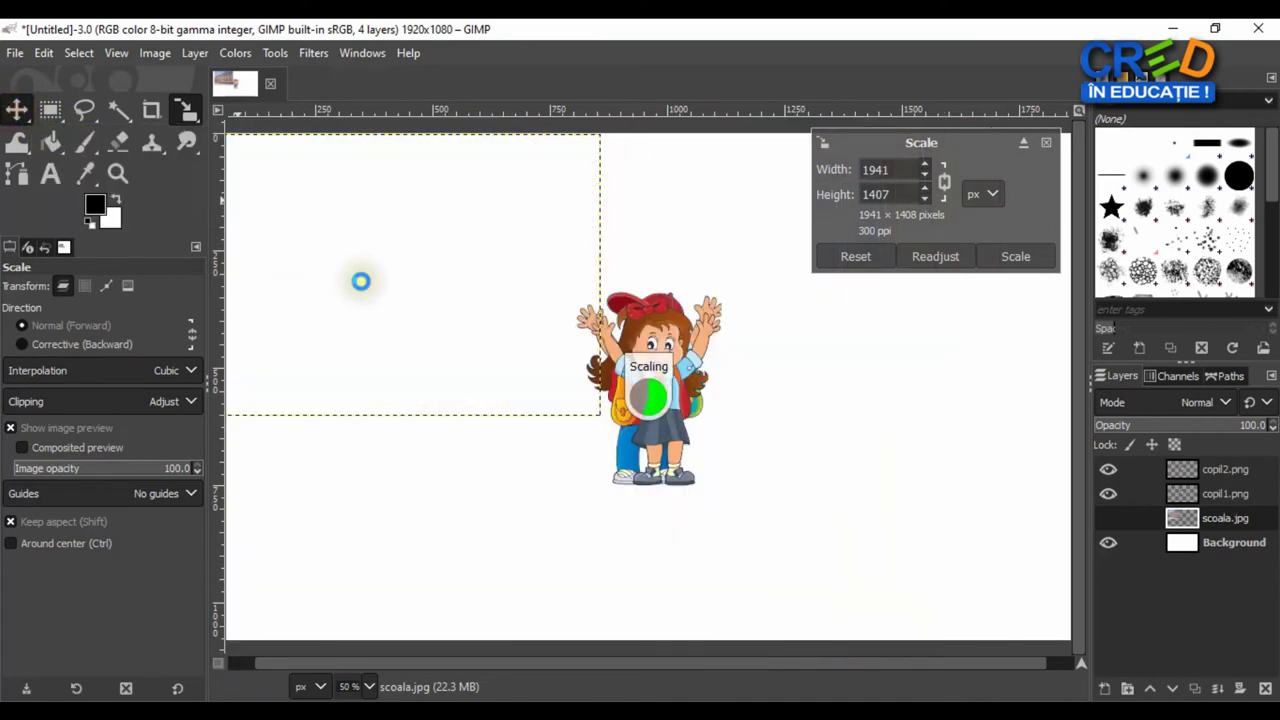
pyautogui.moveTo(361, 281); pyautogui.dragTo(470, 296)
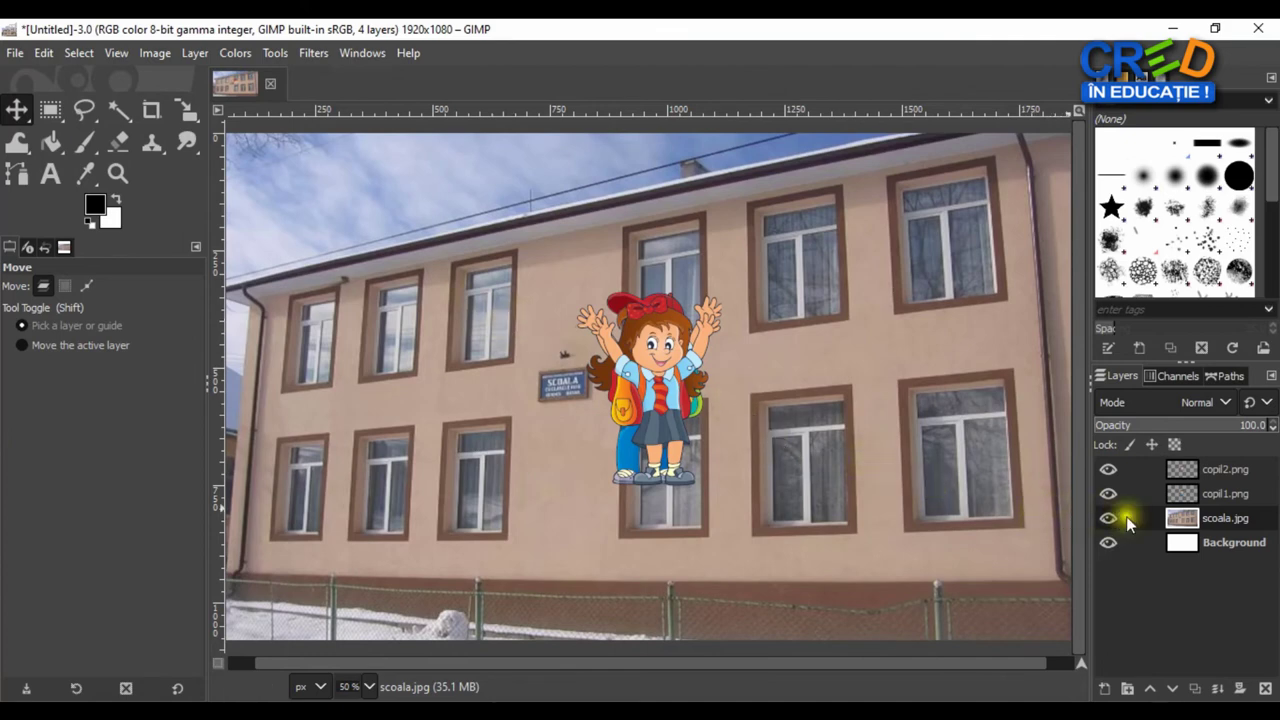
# Move the girl left and the boy right of the building, nudging the girl slightly up
pyautogui.click(1252, 500)
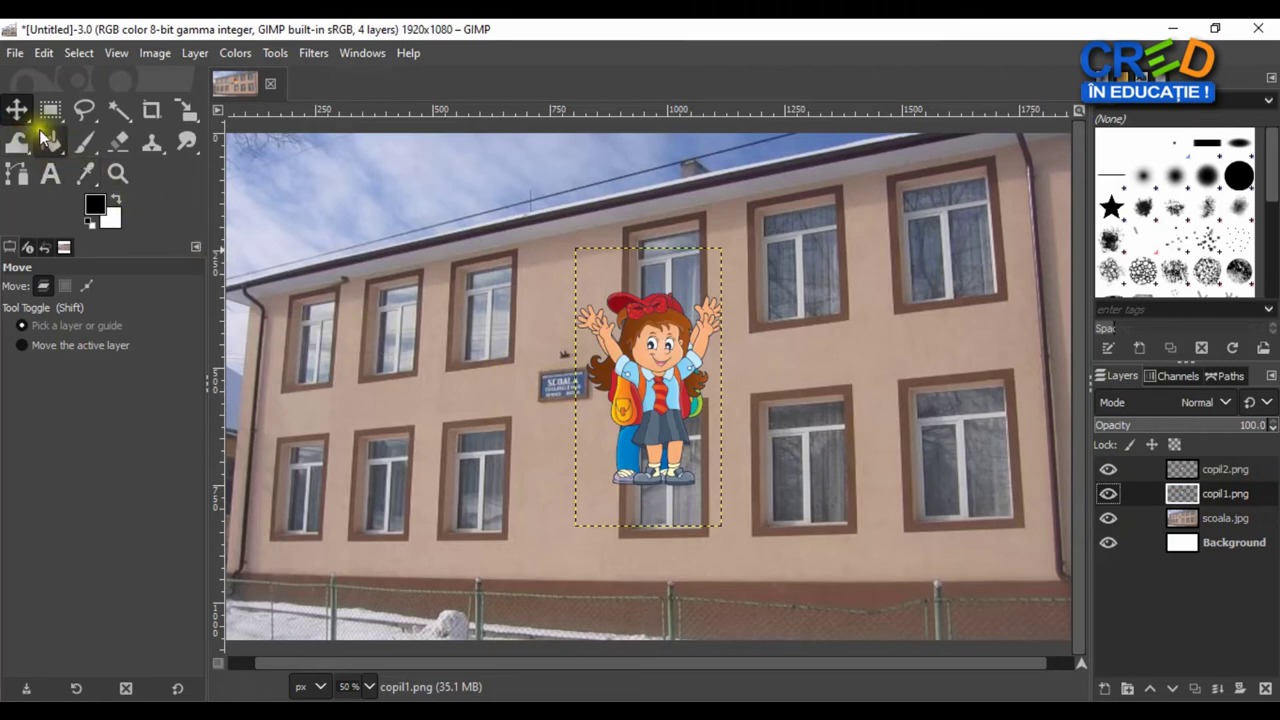
pyautogui.moveTo(652, 375)
pyautogui.mouseDown()
pyautogui.moveTo(515, 398)
pyautogui.moveTo(366, 376)
pyautogui.mouseUp()
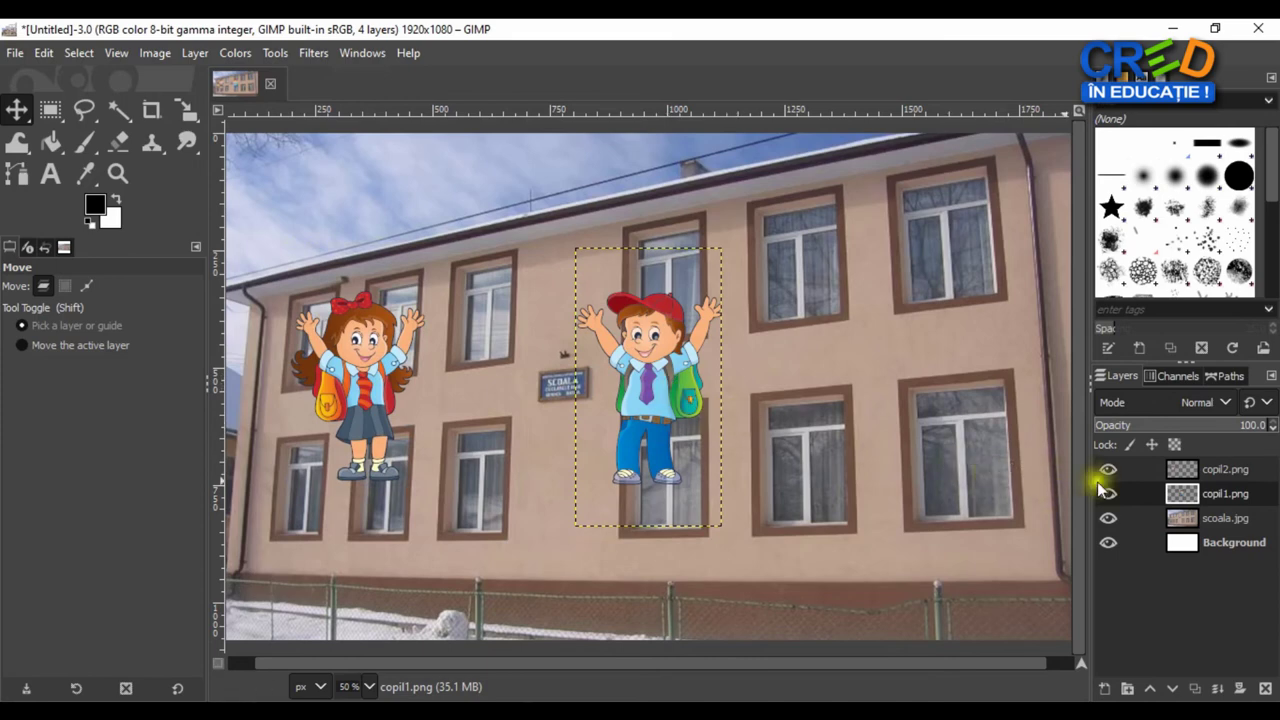
pyautogui.click(1223, 470)
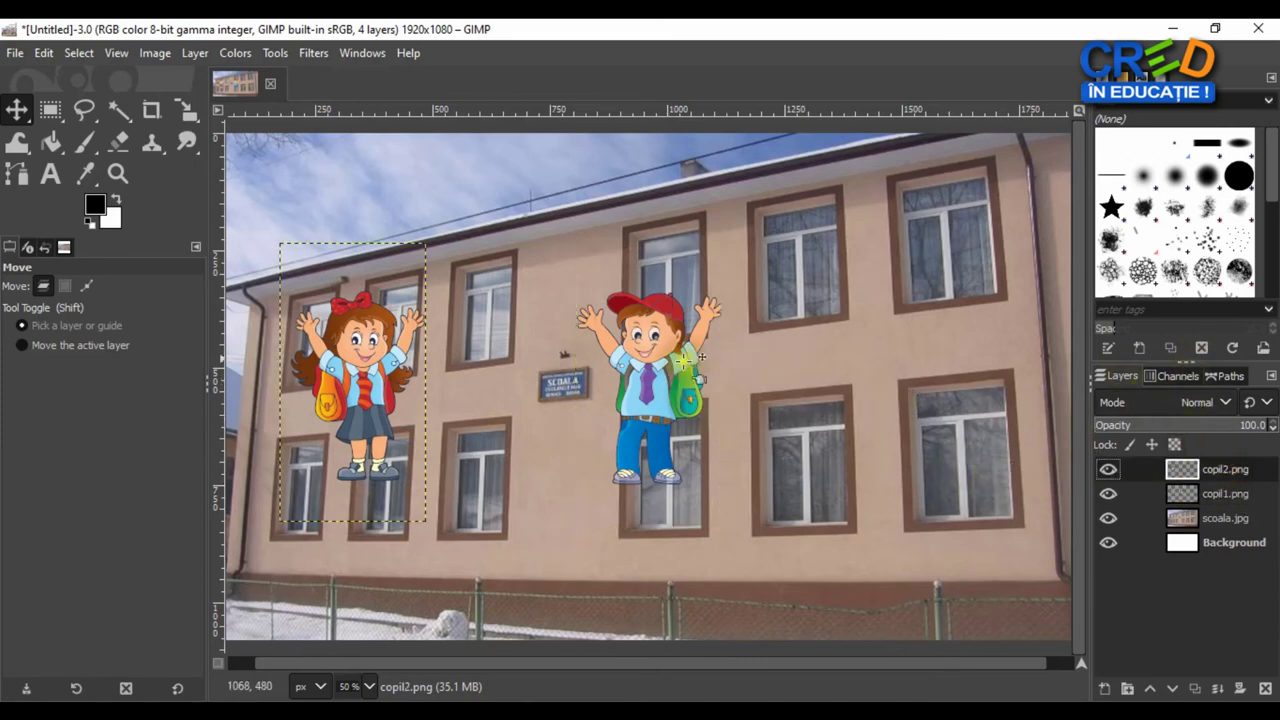
pyautogui.moveTo(640, 362)
pyautogui.mouseDown()
pyautogui.moveTo(895, 377)
pyautogui.moveTo(912, 338)
pyautogui.mouseUp()
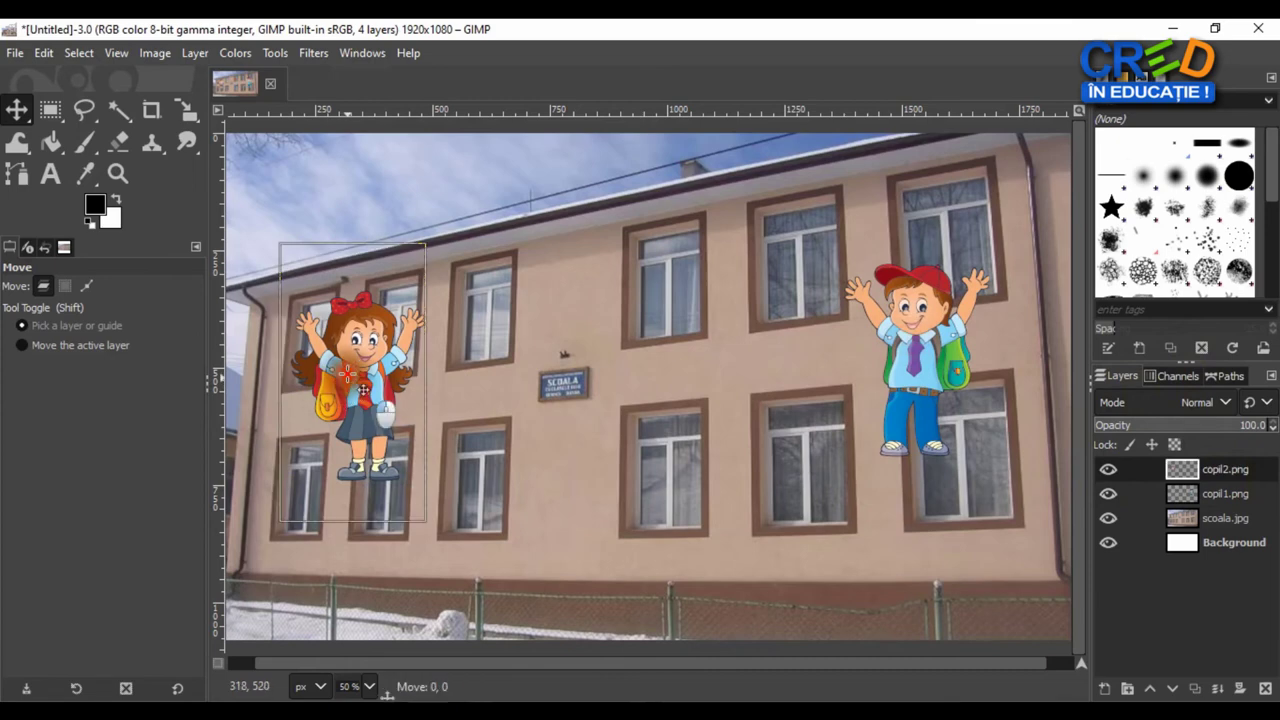
pyautogui.moveTo(350, 393)
pyautogui.mouseDown()
pyautogui.moveTo(330, 352)
pyautogui.moveTo(341, 357)
pyautogui.mouseUp()
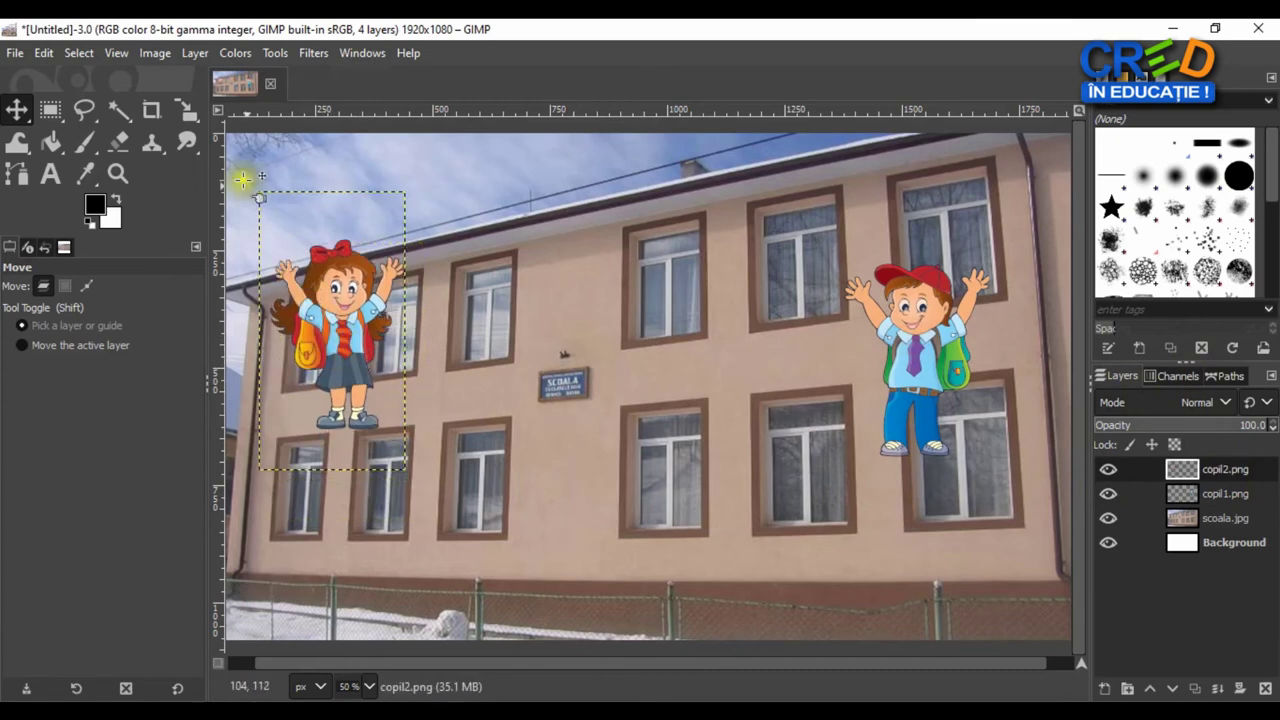
# Enlarge the girl to about 514×978 pixels and move her to the left edge
pyautogui.click(186, 112)
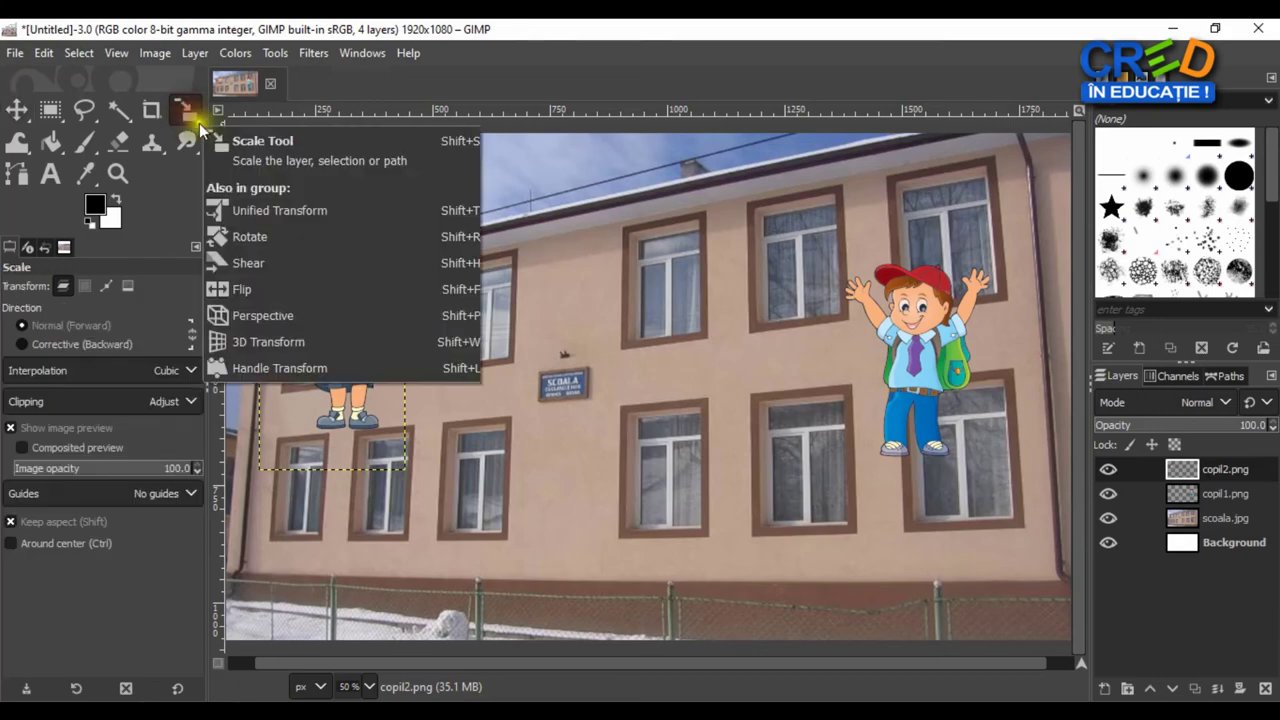
pyautogui.click(875, 341)
pyautogui.moveTo(875, 341); pyautogui.dragTo(1050, 540)
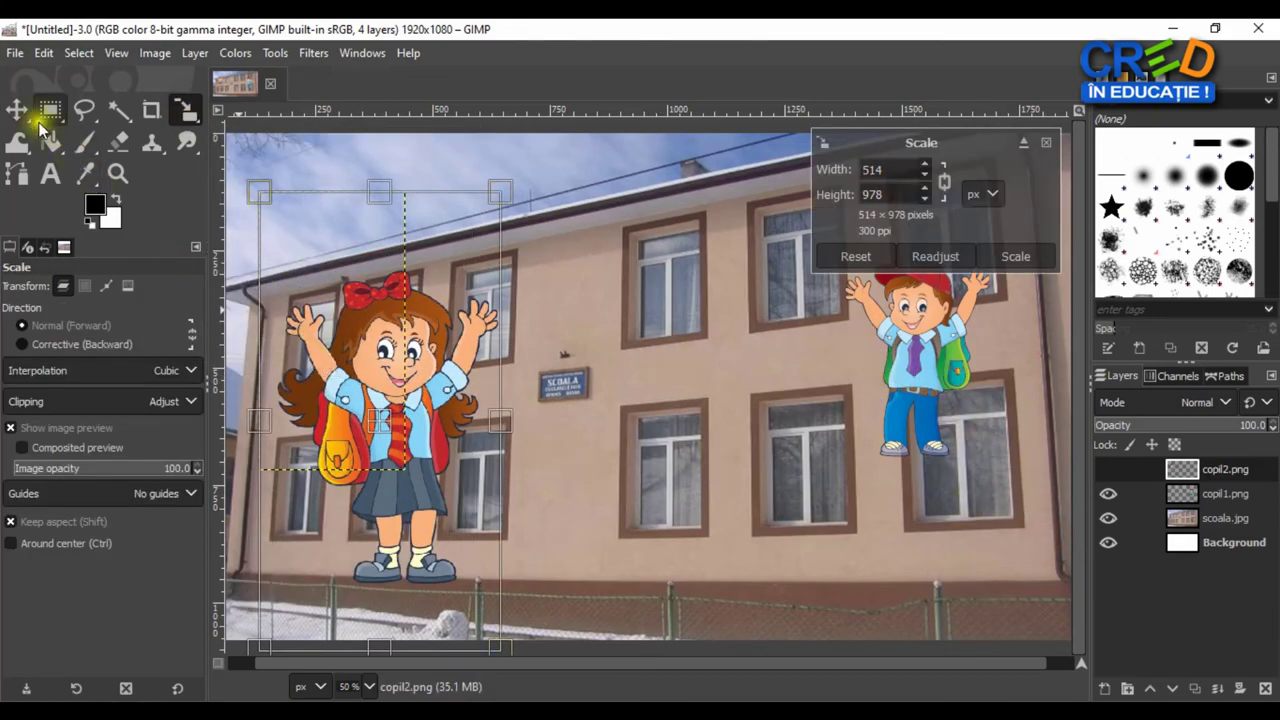
pyautogui.click(16, 109)
pyautogui.moveTo(362, 400); pyautogui.dragTo(318, 425)
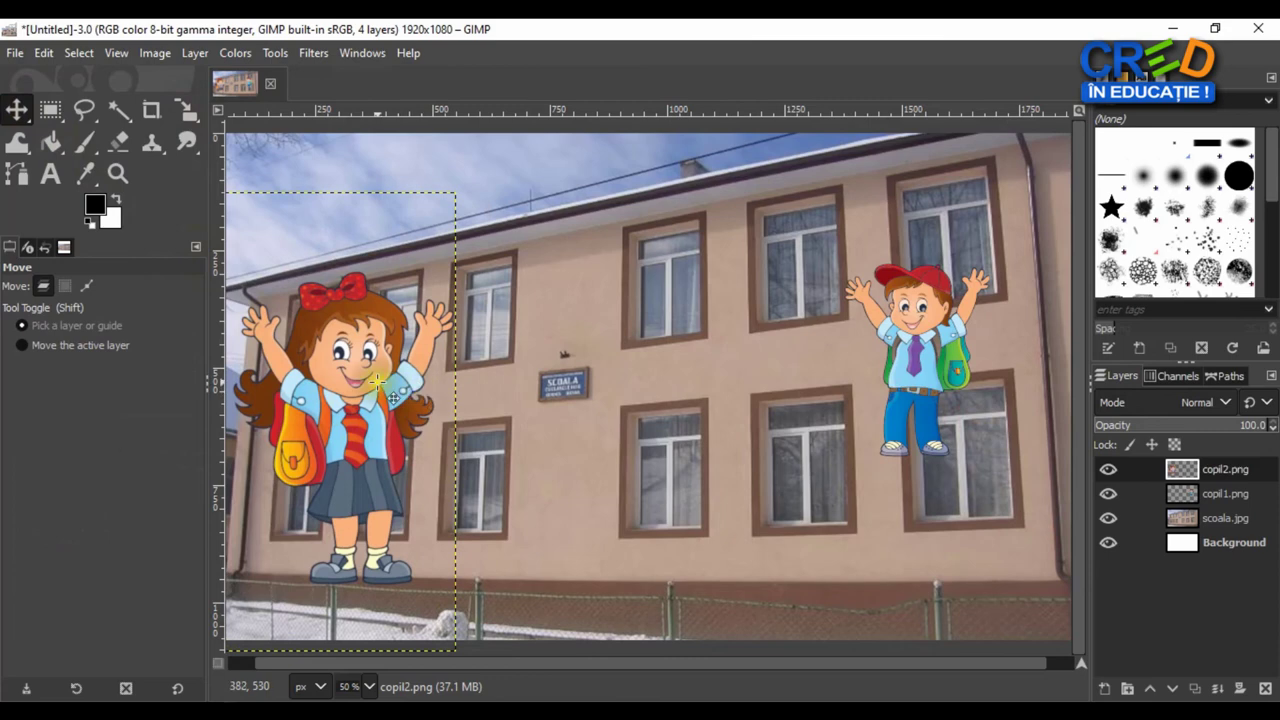
# Rescale the girl to exactly 500 px wide, giving 500×952 pixels
pyautogui.click(185, 110)
pyautogui.click(351, 375)
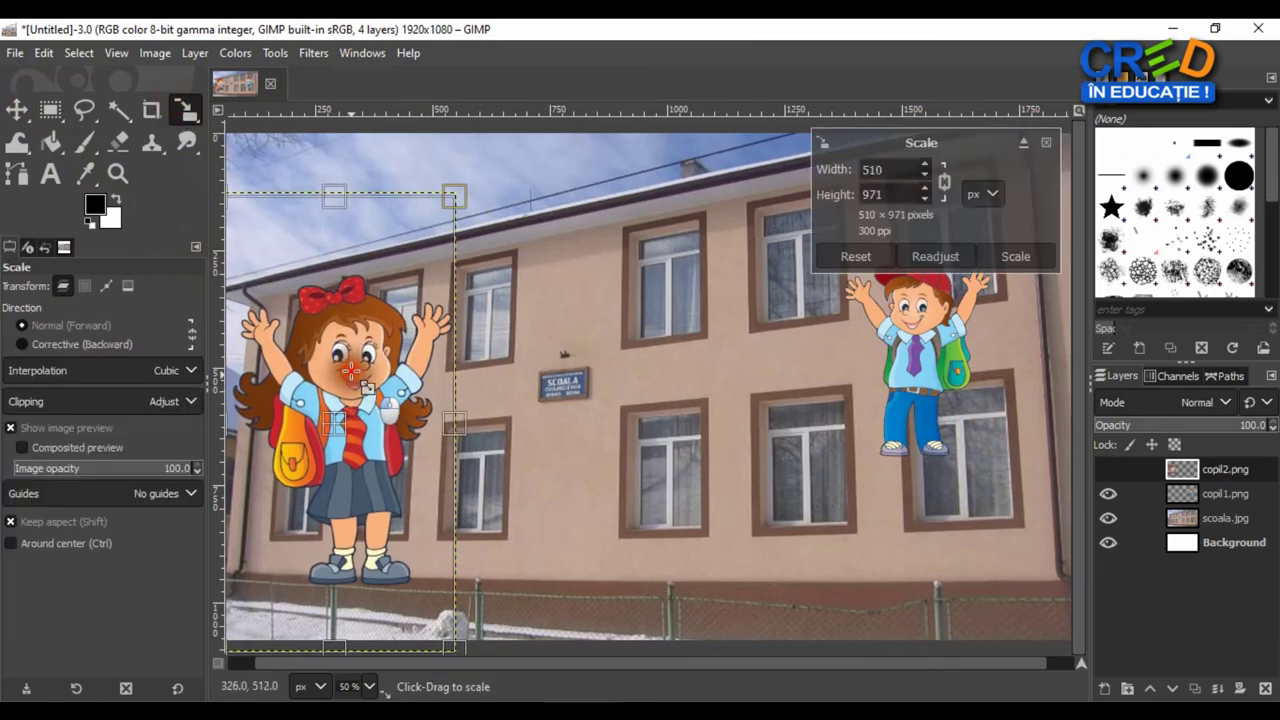
pyautogui.moveTo(352, 376); pyautogui.dragTo(352, 369)
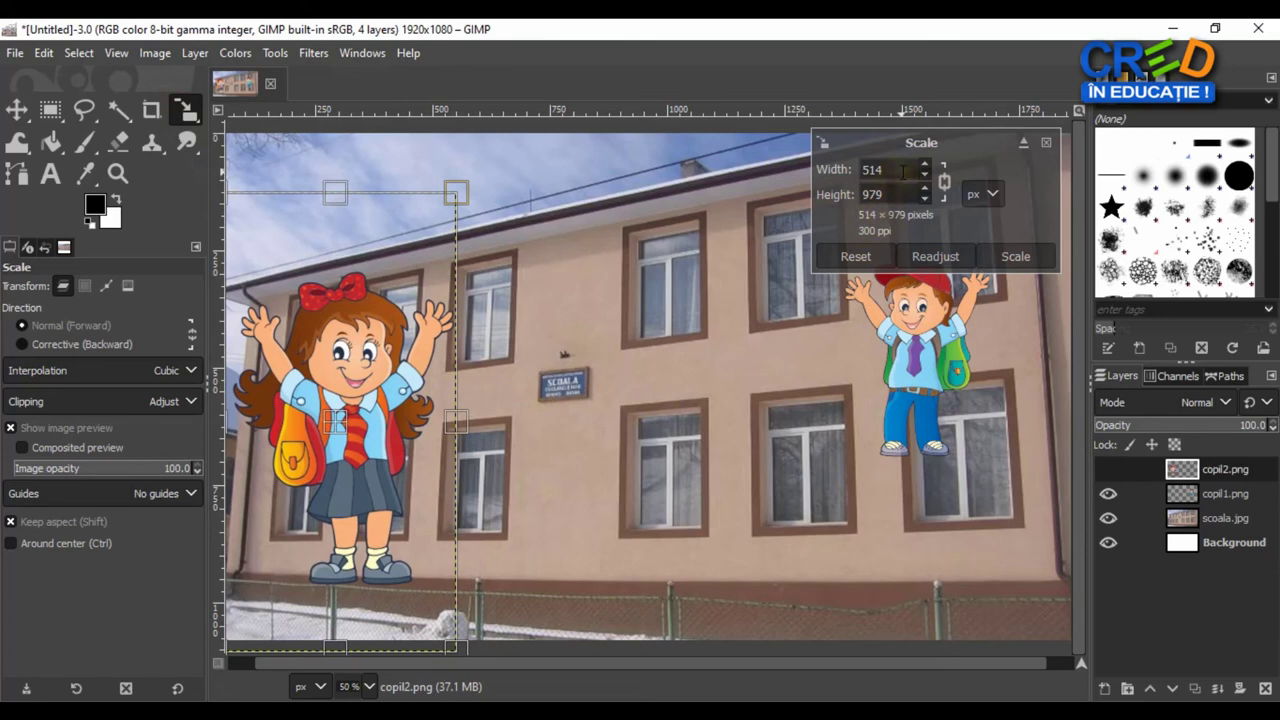
pyautogui.moveTo(902, 171); pyautogui.dragTo(821, 177)
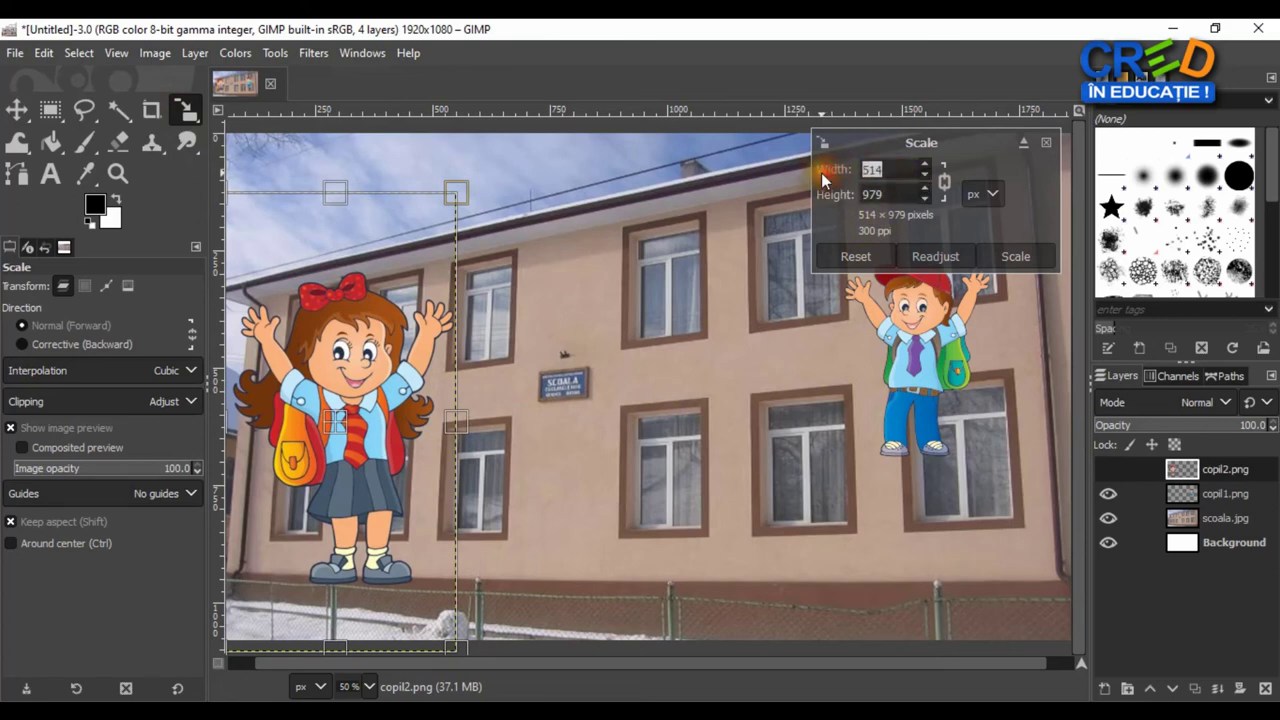
pyautogui.write('500')
pyautogui.press('Return')
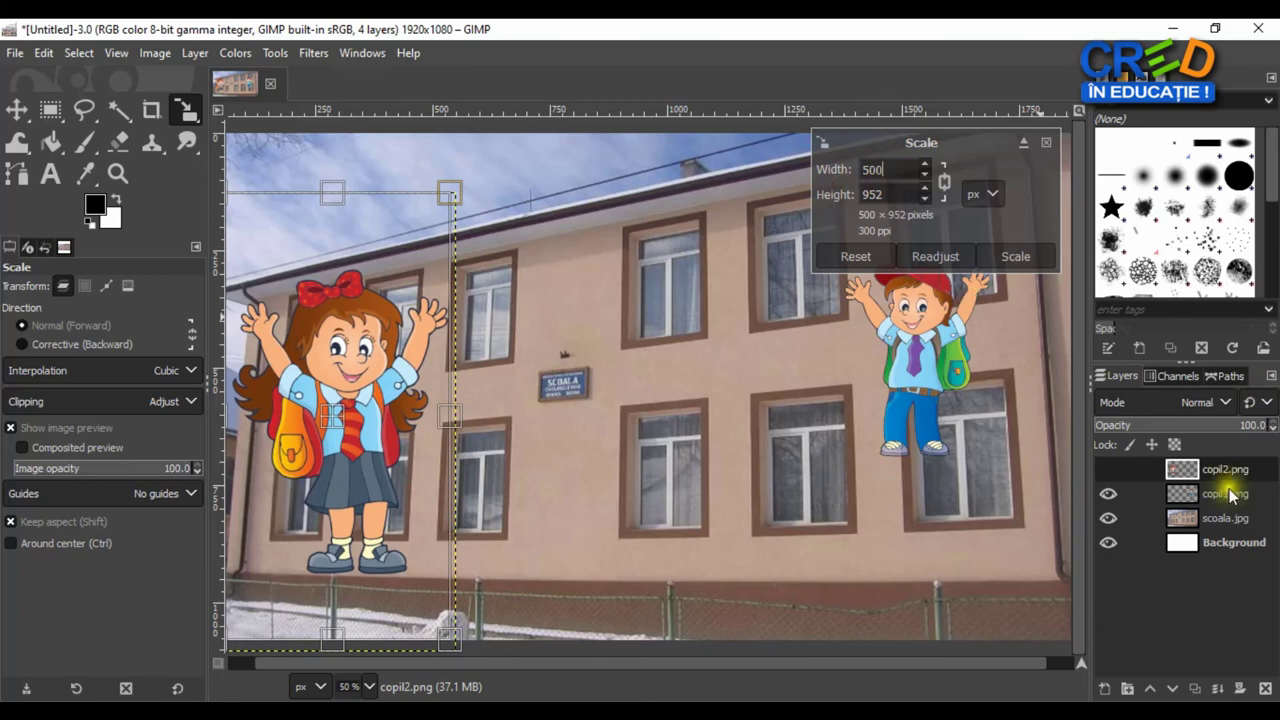
pyautogui.click(1230, 494)
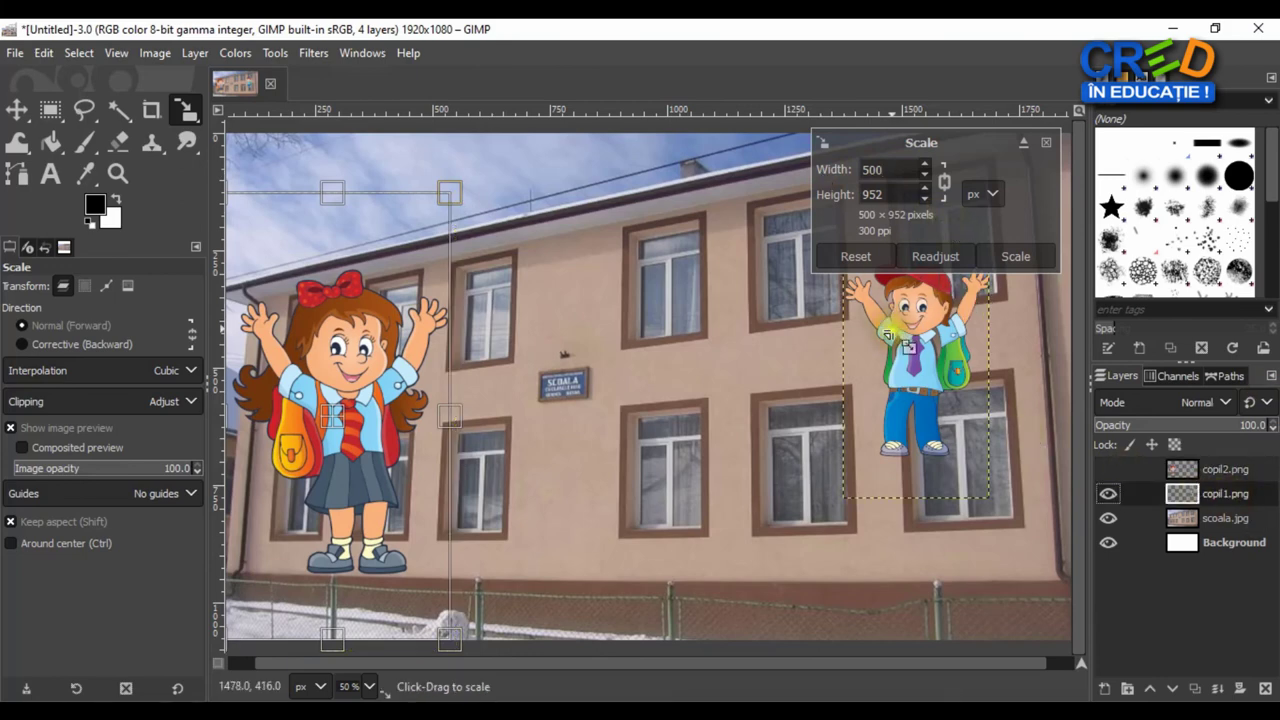
pyautogui.click(897, 169)
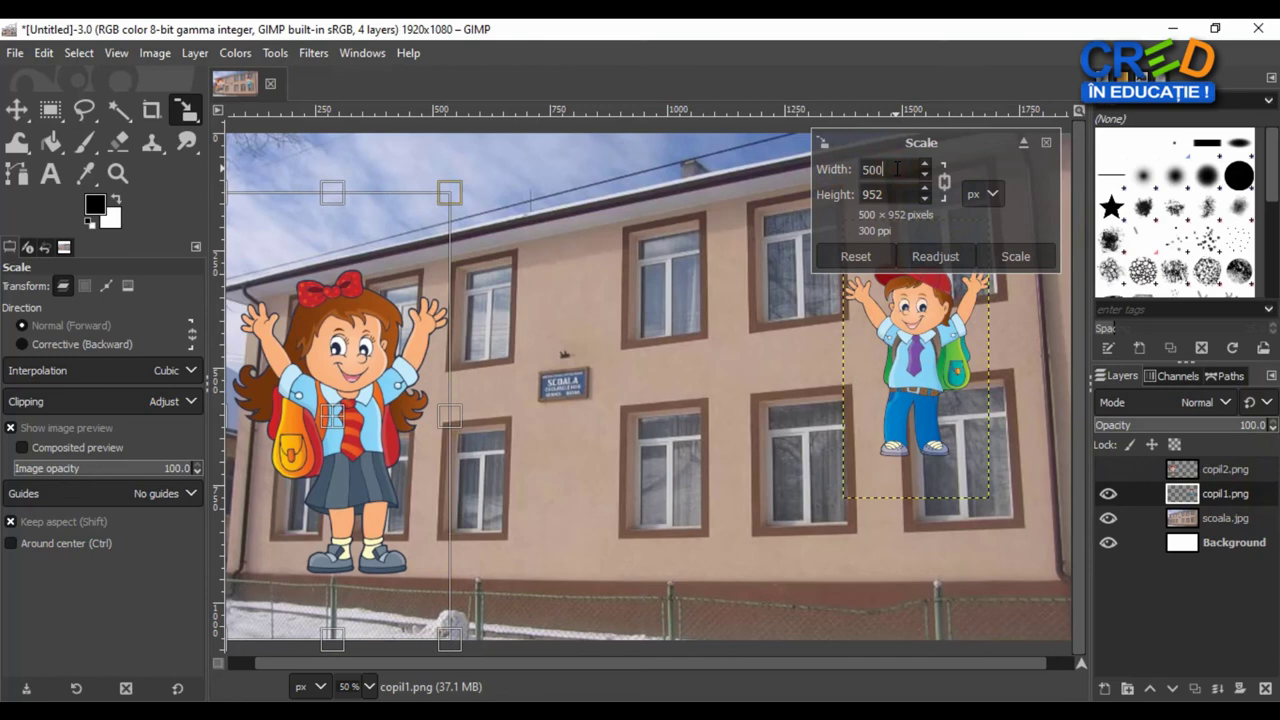
pyautogui.click(1024, 258)
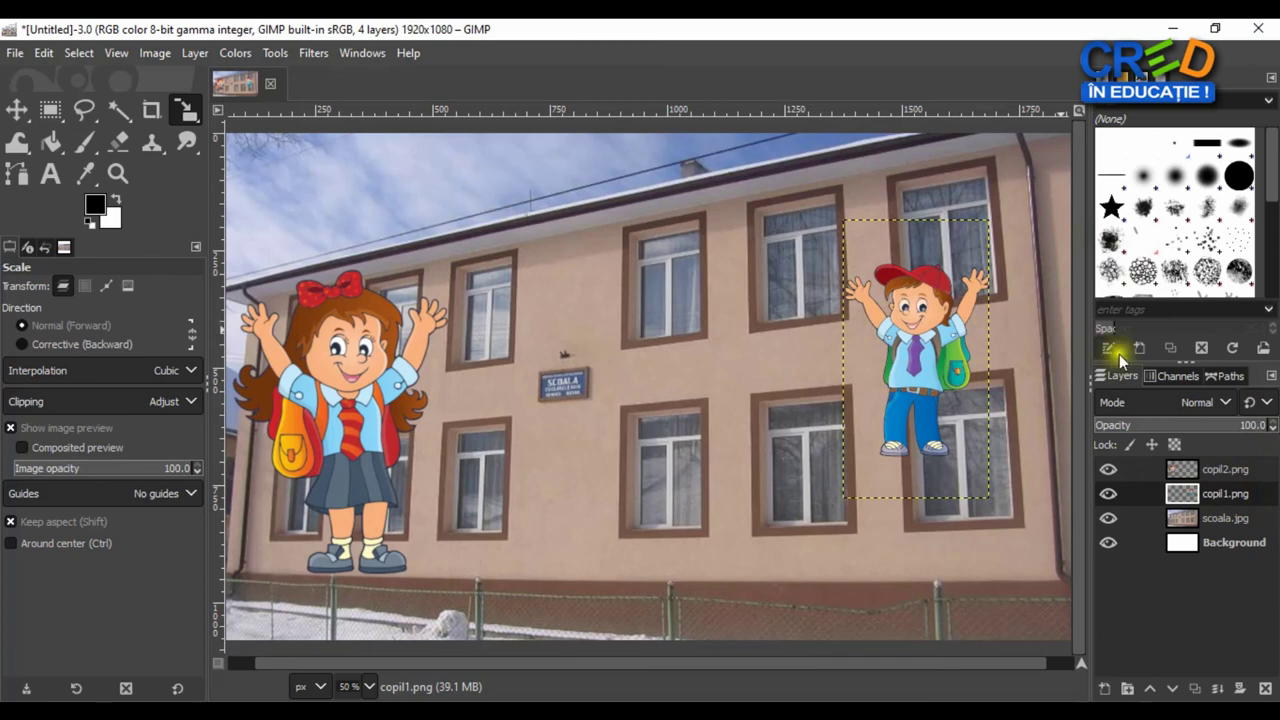
# Scale the boy's copil1.png layer to 500 px wide, matching the girl's 500×952
pyautogui.click(1234, 471)
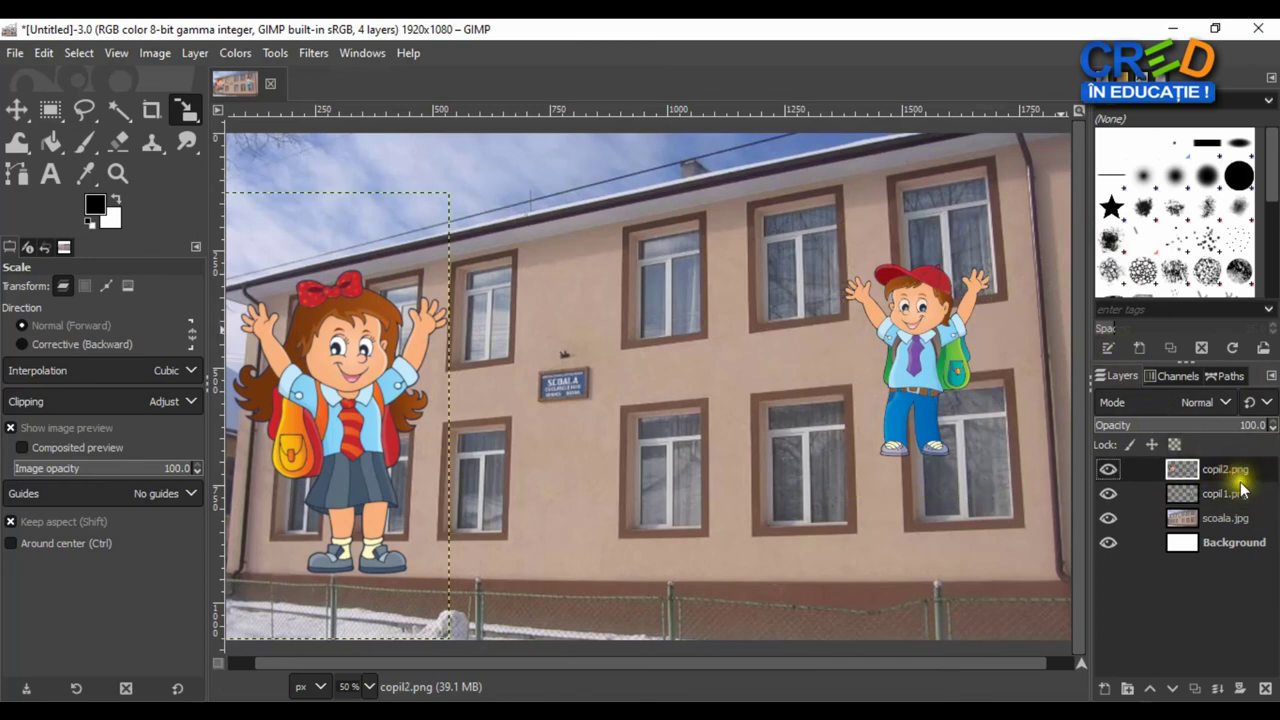
pyautogui.click(1240, 492)
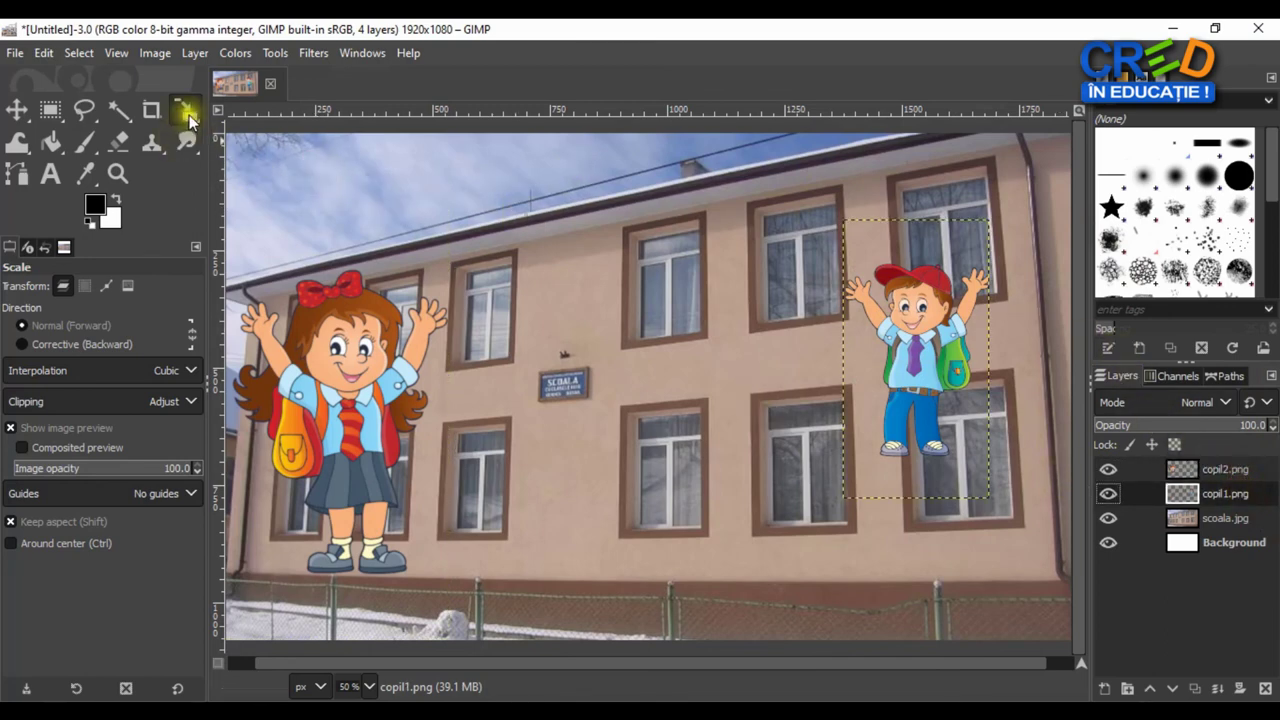
pyautogui.click(895, 303)
pyautogui.moveTo(888, 168); pyautogui.dragTo(815, 168)
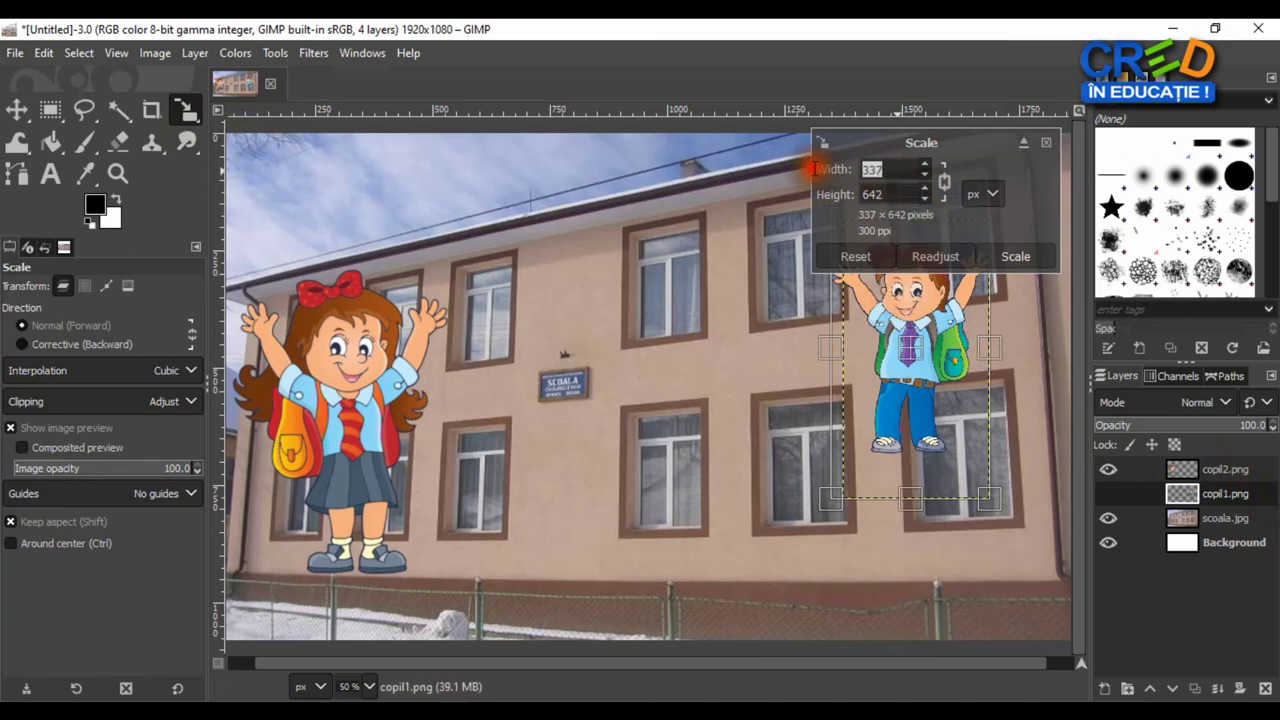
pyautogui.write('00')
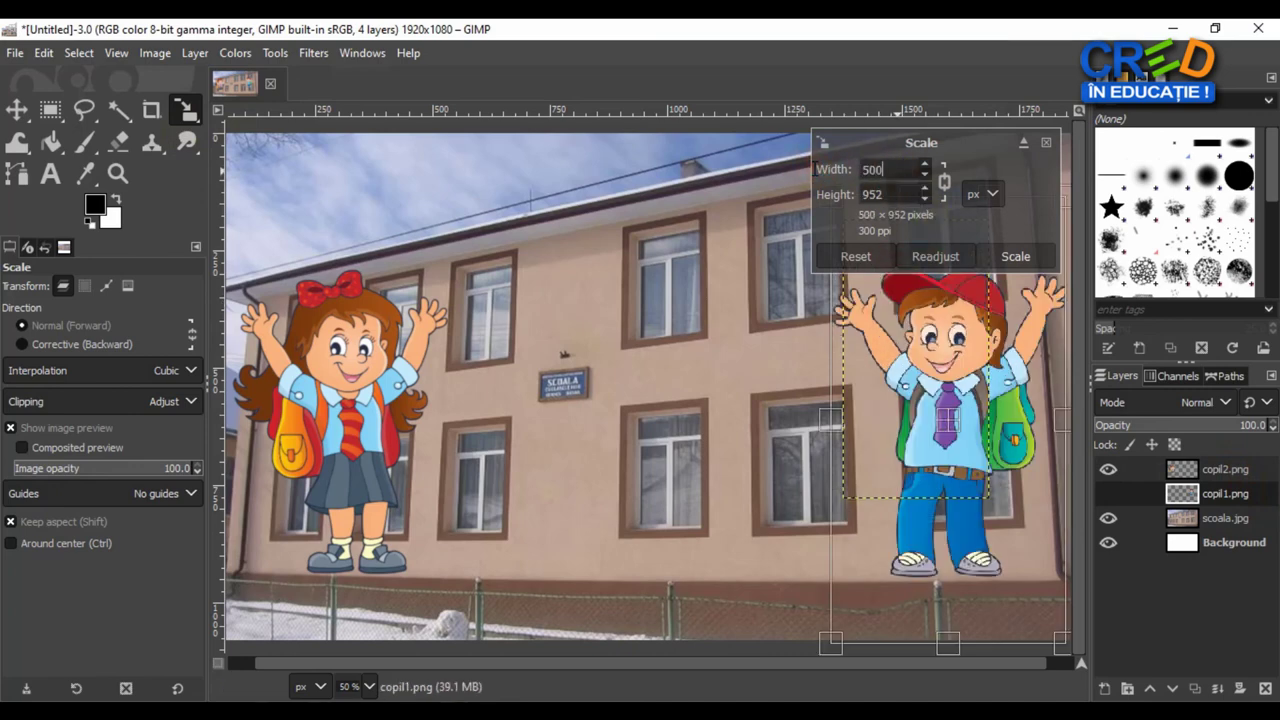
pyautogui.click(1016, 256)
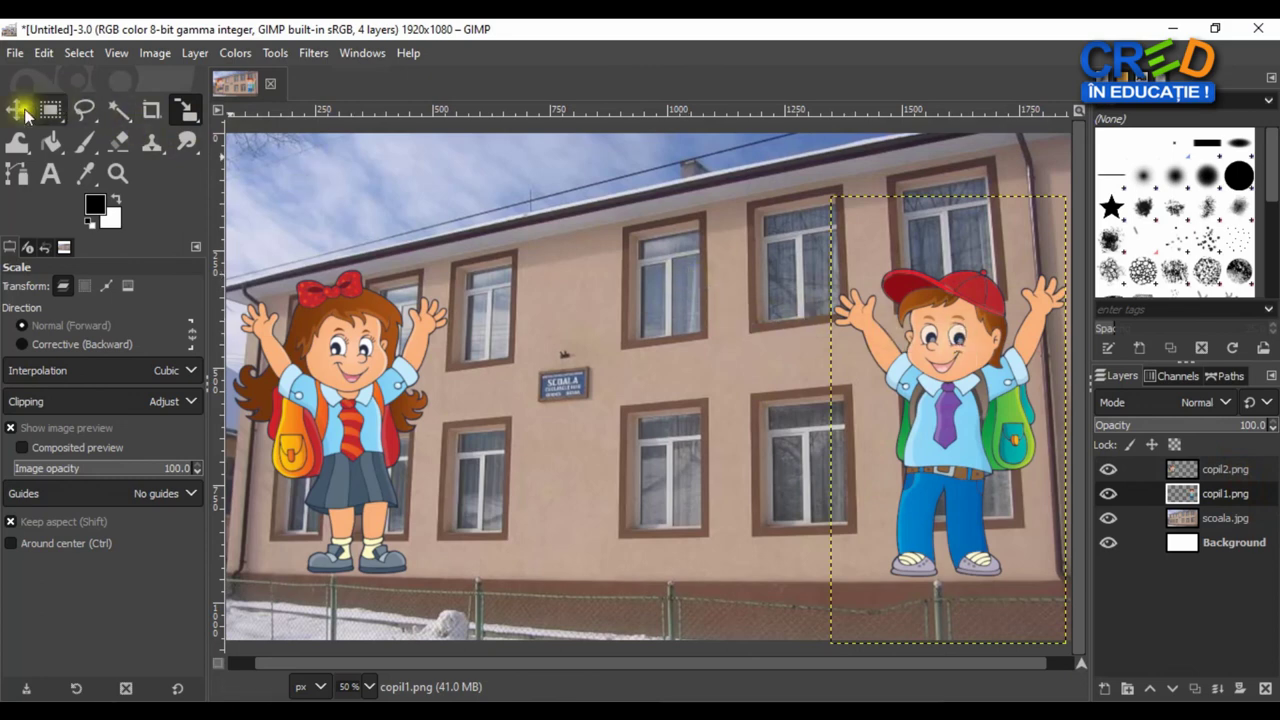
pyautogui.click(18, 110)
# Drag the boy down to the lower right and the girl down to the lower left
pyautogui.moveTo(925, 355); pyautogui.dragTo(929, 412)
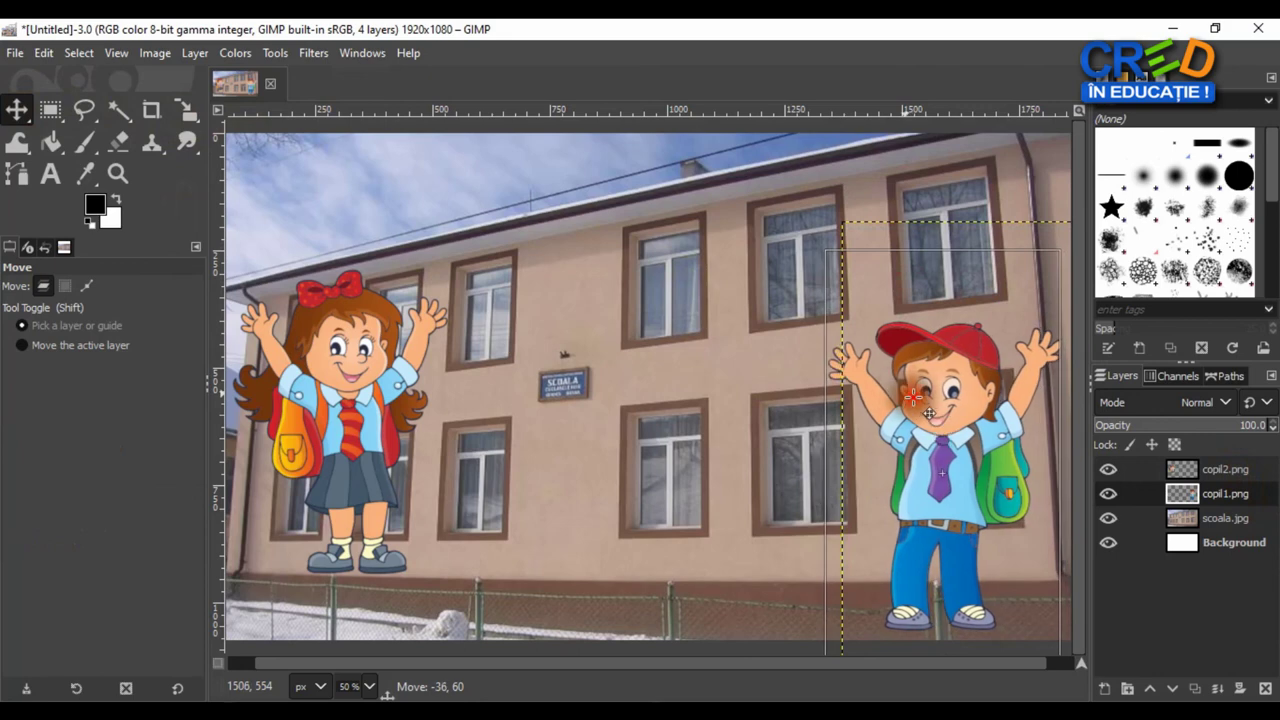
pyautogui.moveTo(362, 365)
pyautogui.mouseDown()
pyautogui.moveTo(351, 401)
pyautogui.moveTo(366, 426)
pyautogui.mouseUp()
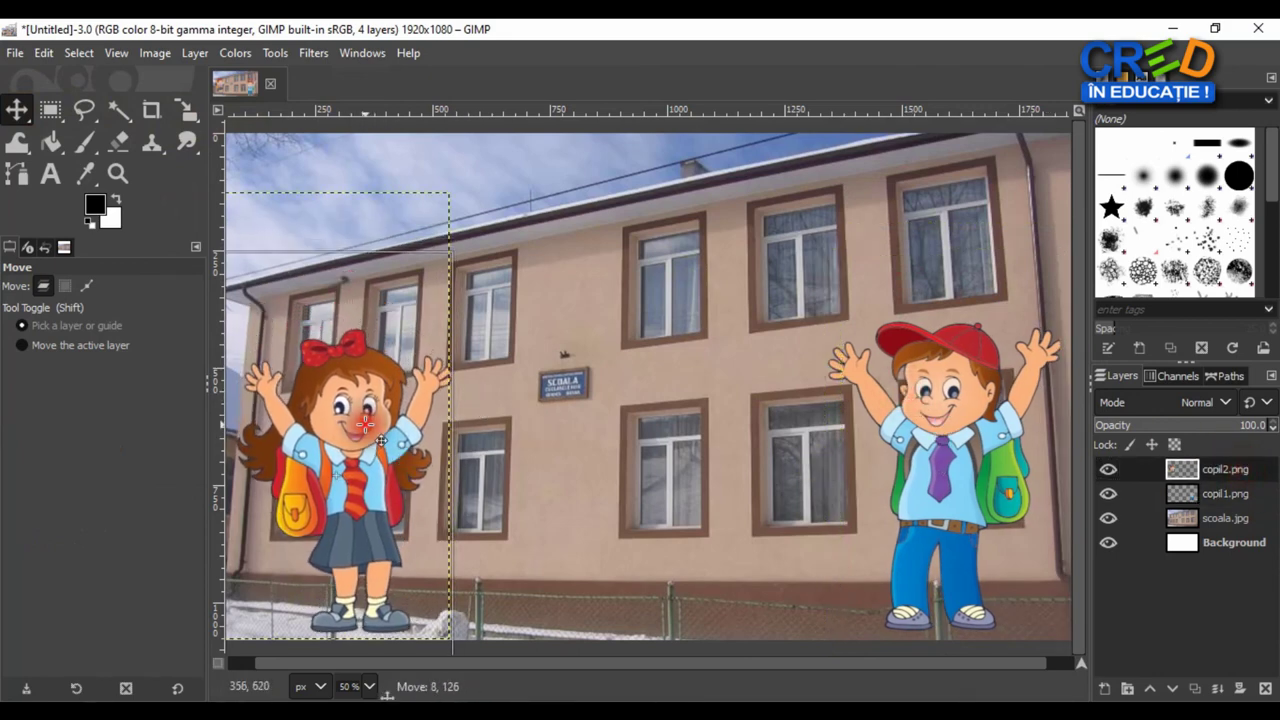